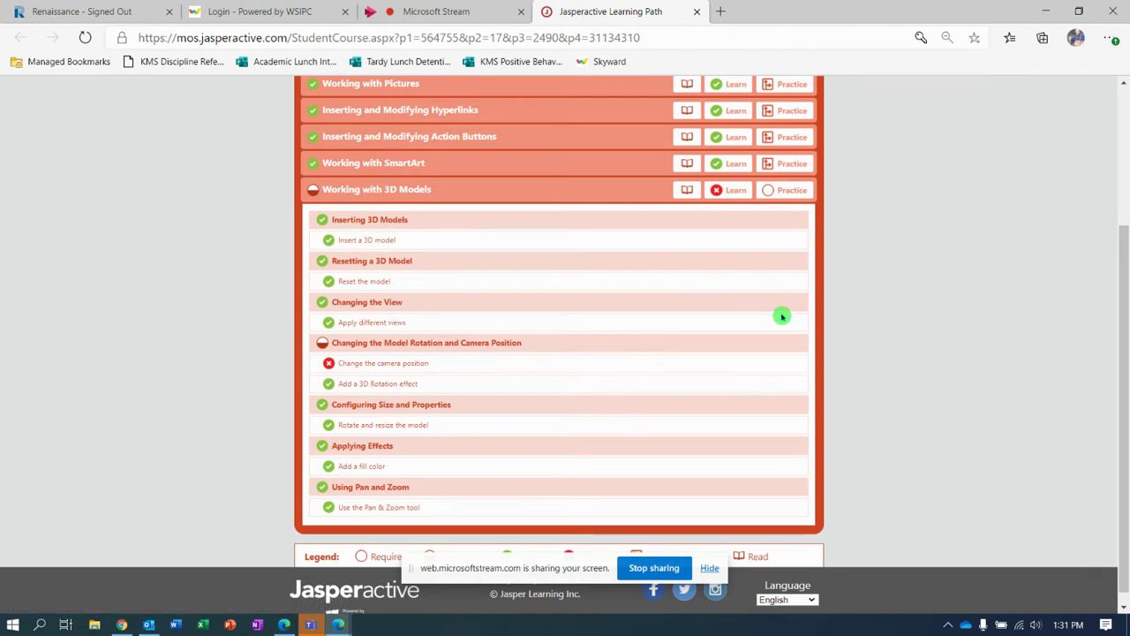
Launch the Working with 3D Models practice from the Jasperactive learning path.
click(789, 192)
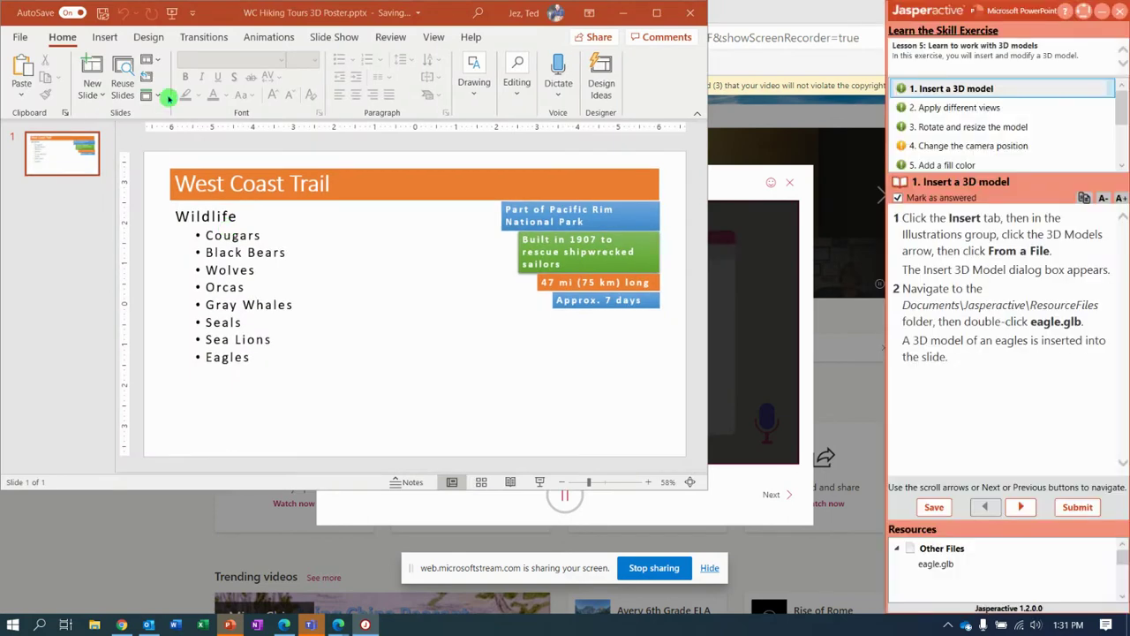
Enlarge the PowerPoint window and insert eagle.glb from Documents\Jasperactive\ResourceFiles onto the slide.
drag(704, 493, 862, 590)
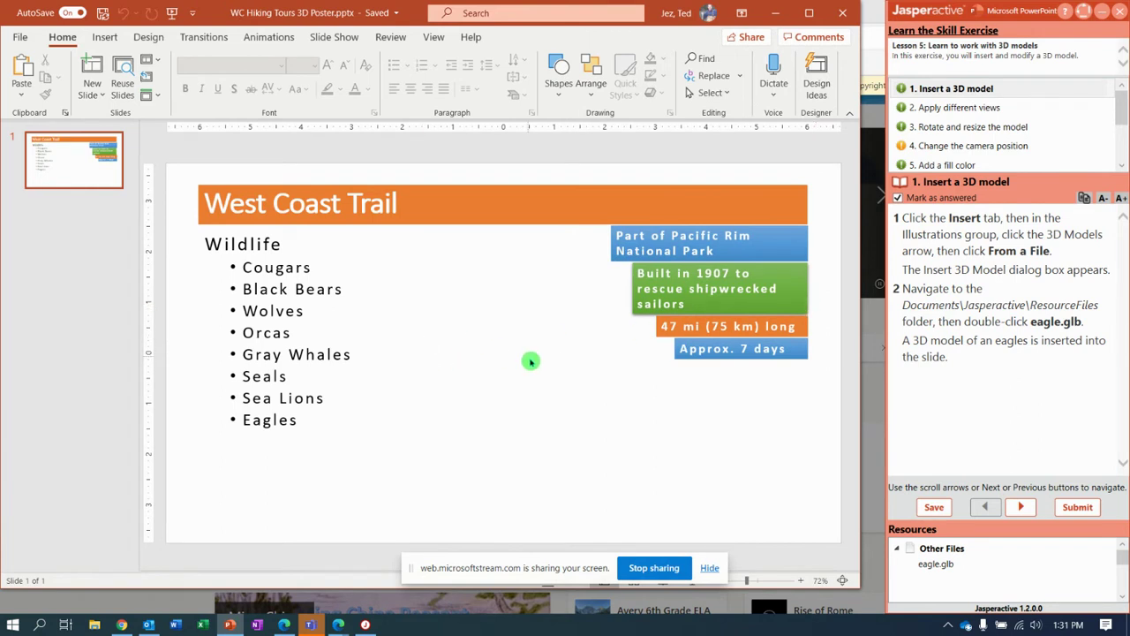
click(106, 36)
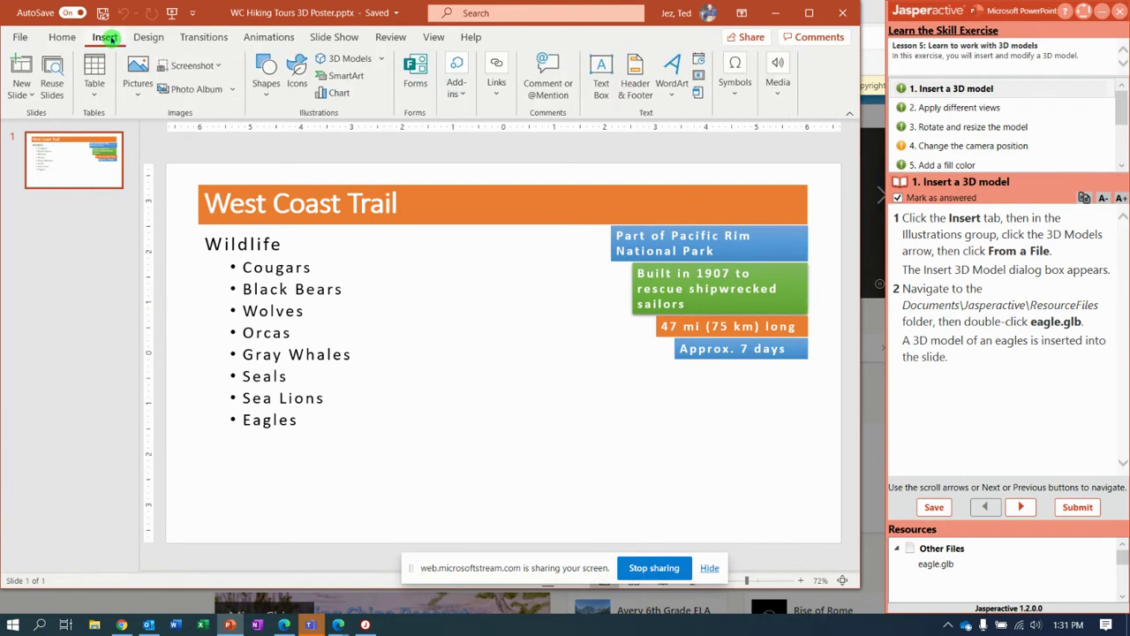
click(381, 59)
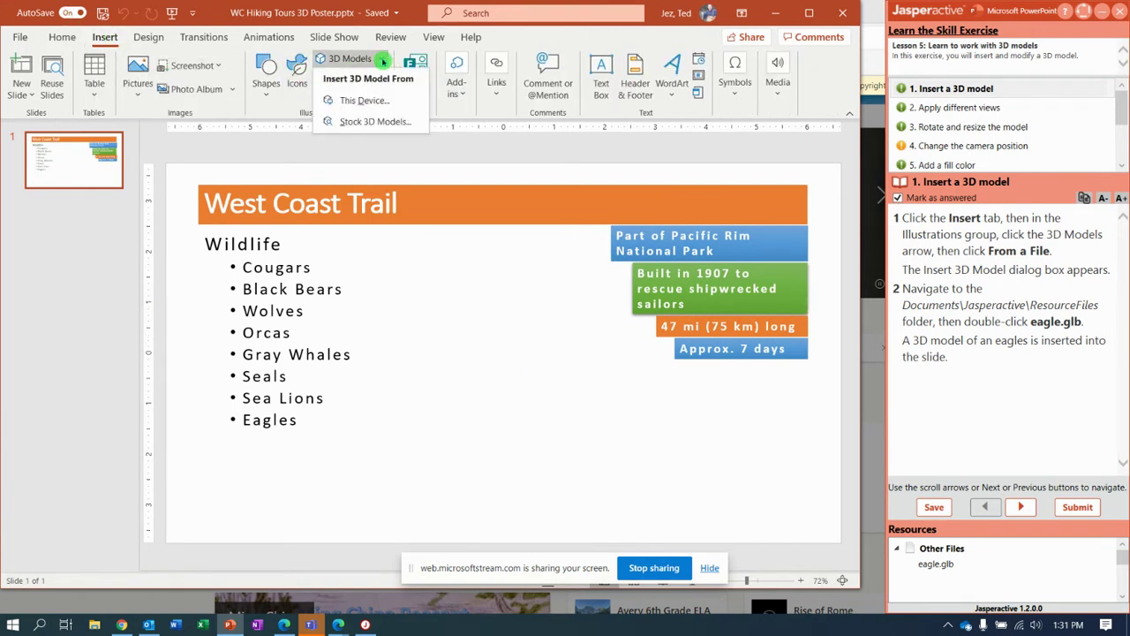
click(376, 101)
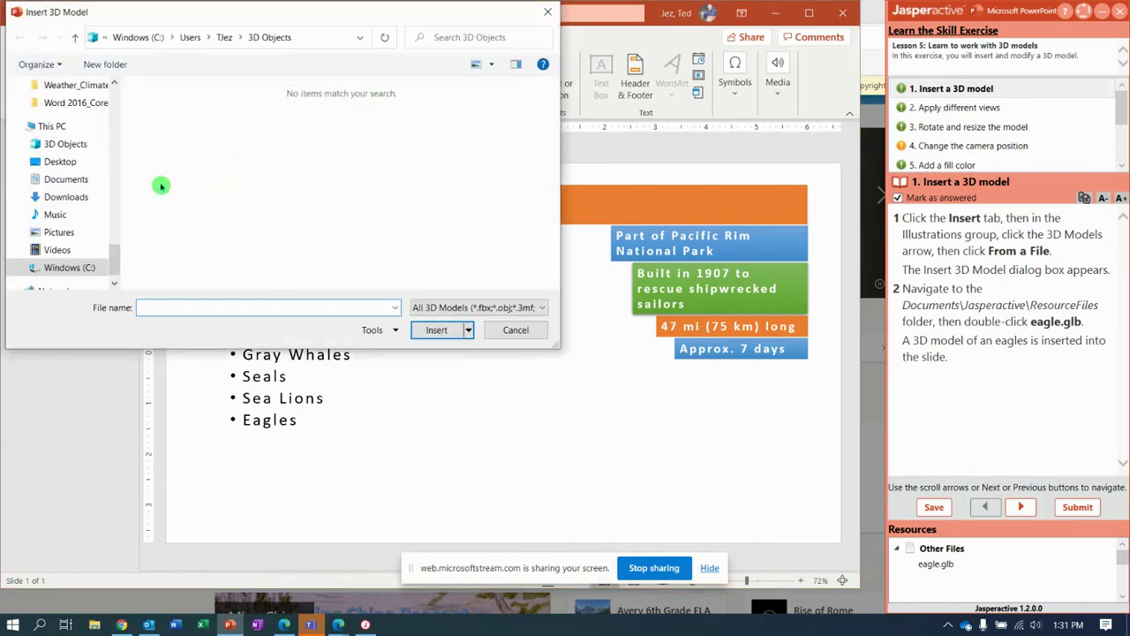
click(62, 180)
click(554, 202)
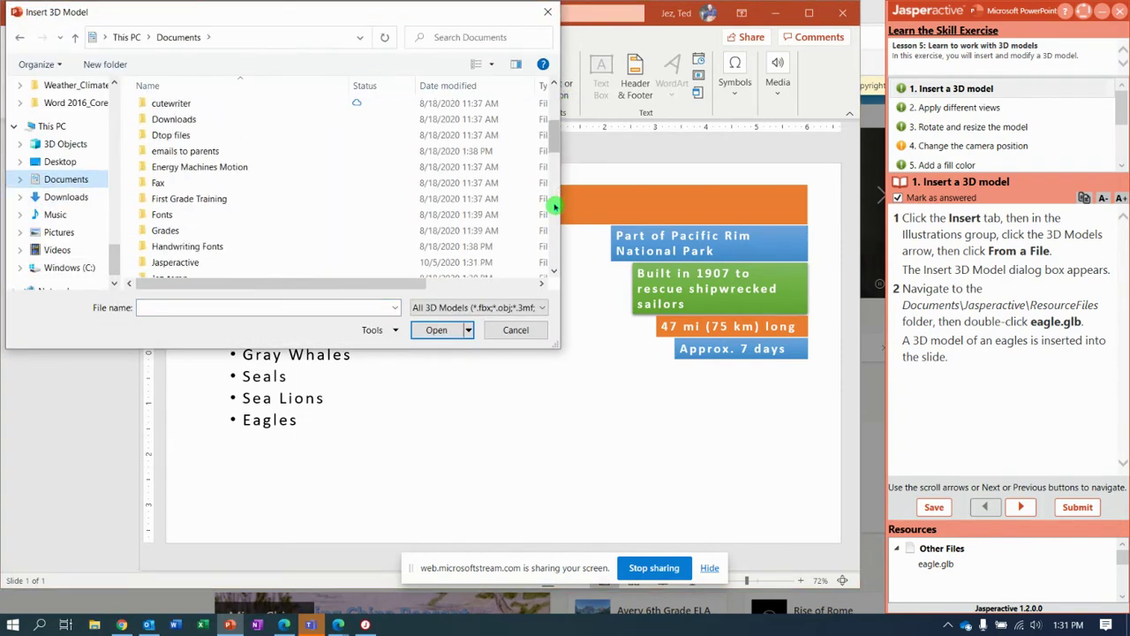
click(553, 202)
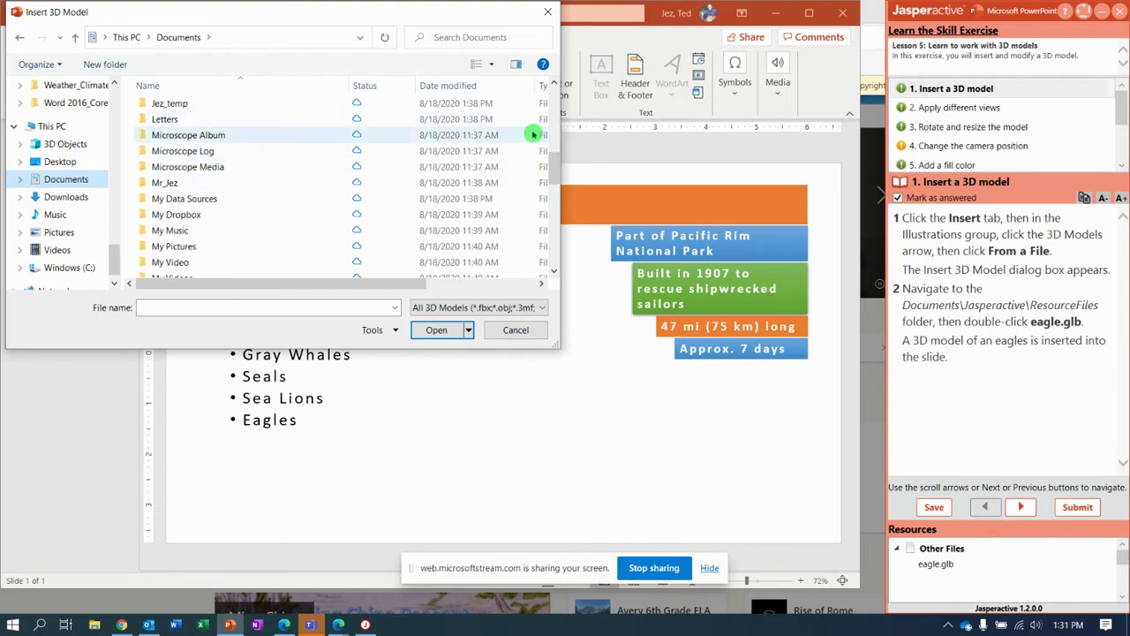
click(557, 121)
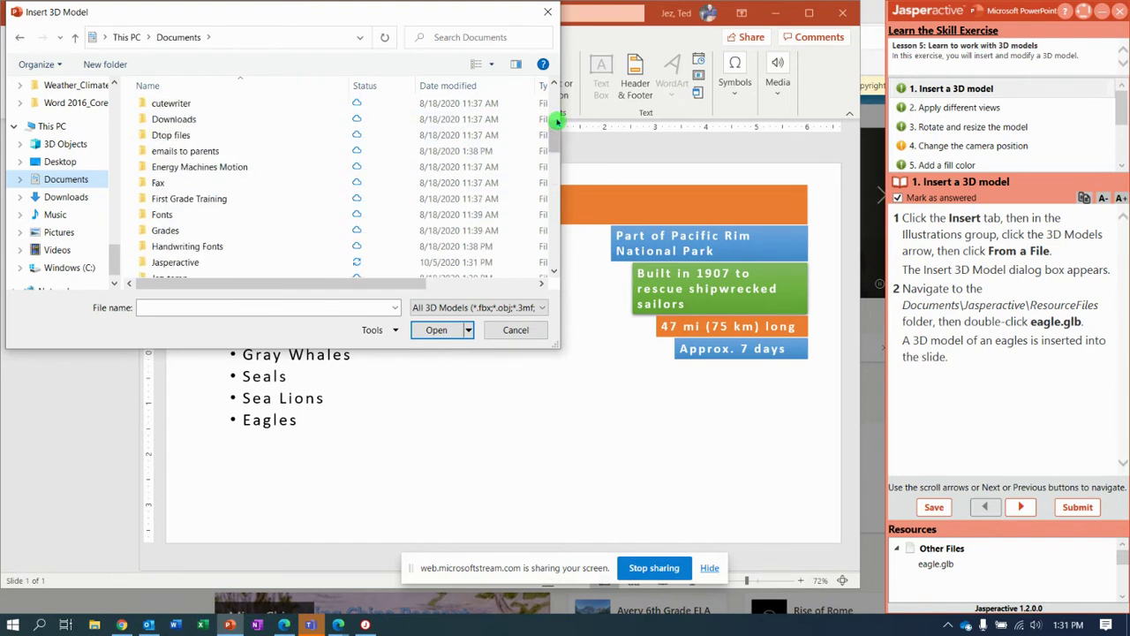
double_click(205, 263)
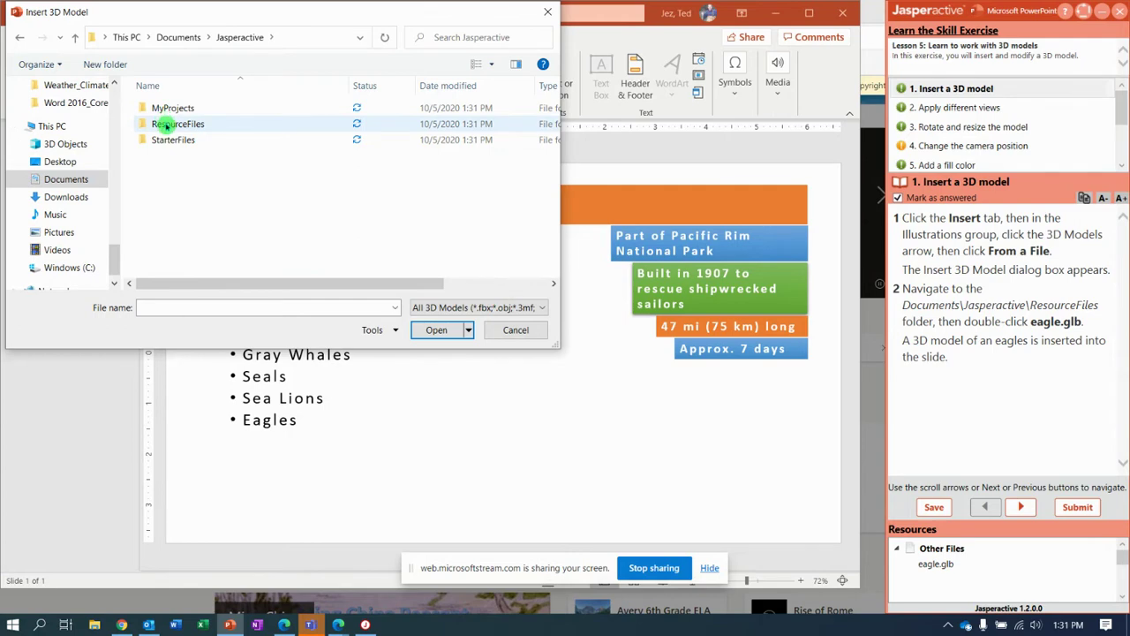
double_click(165, 126)
double_click(187, 108)
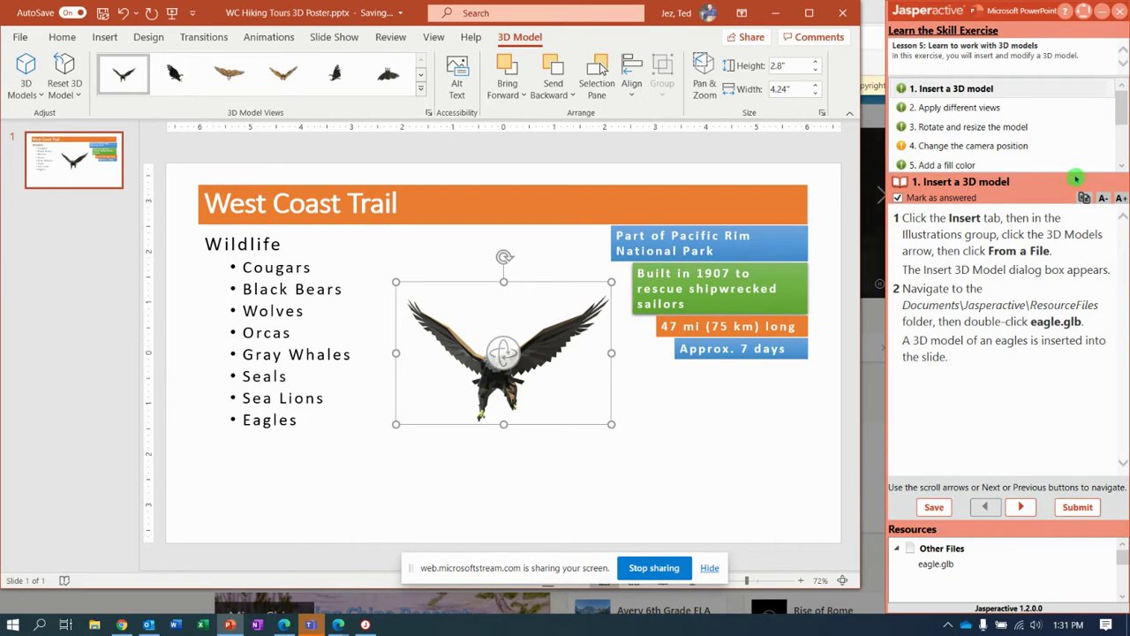
Try the Top and Back views, then apply the Above Back Left view to the eagle.
click(999, 107)
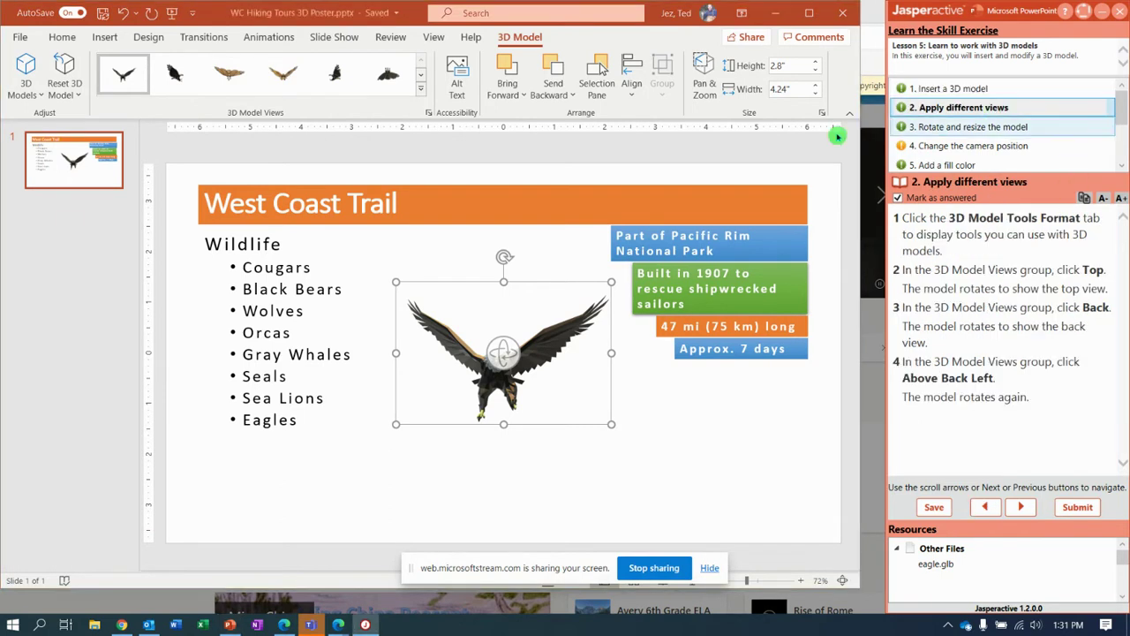
click(230, 76)
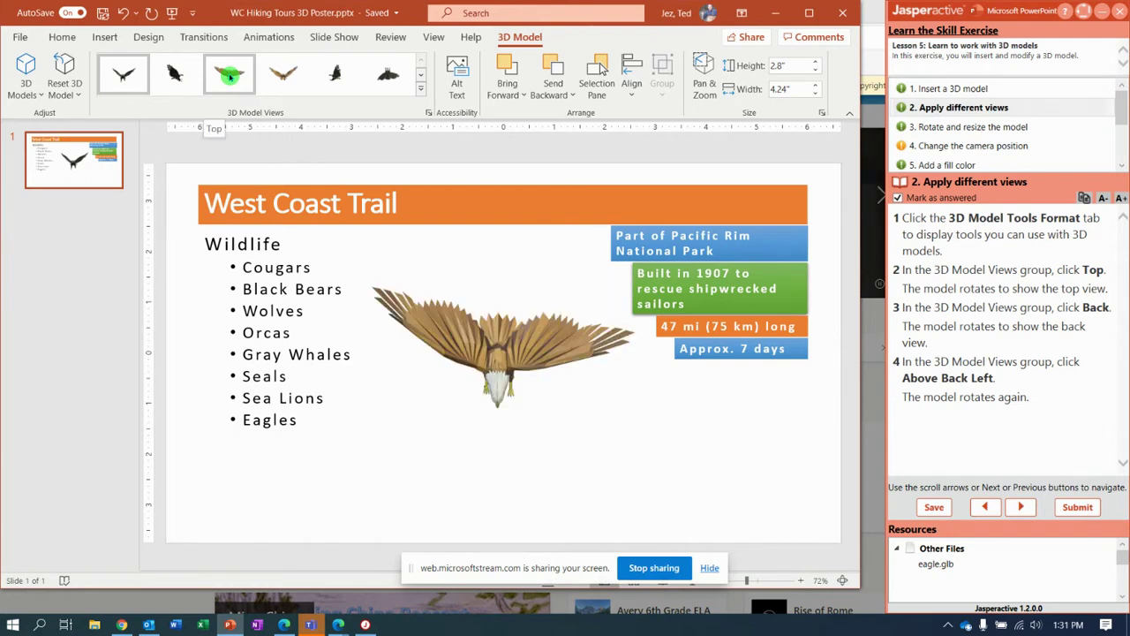
click(283, 76)
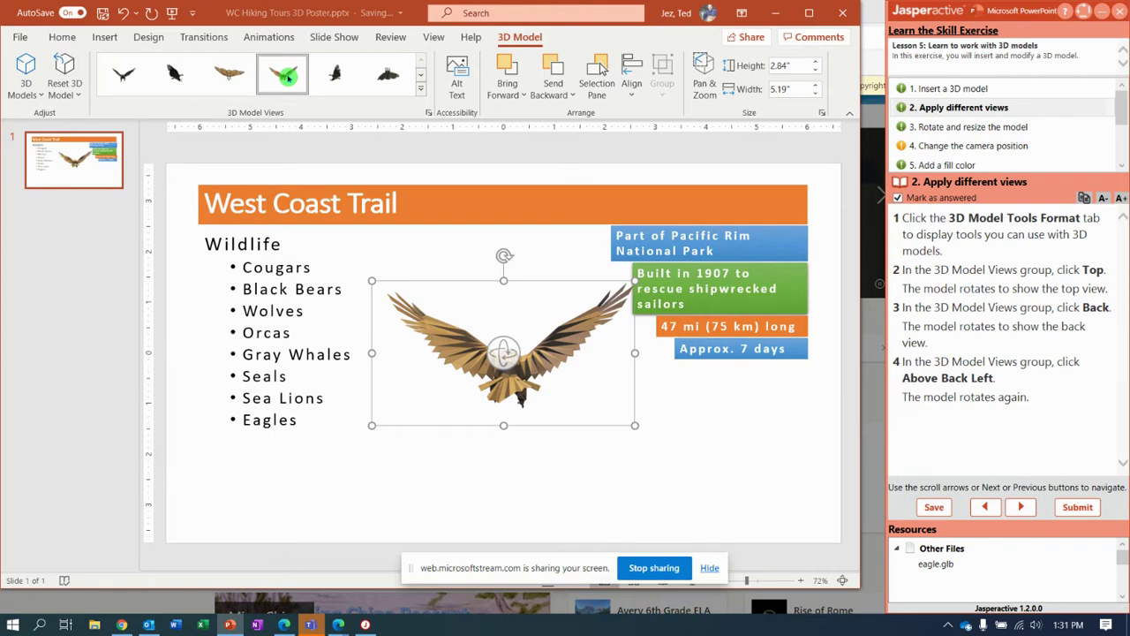
click(371, 93)
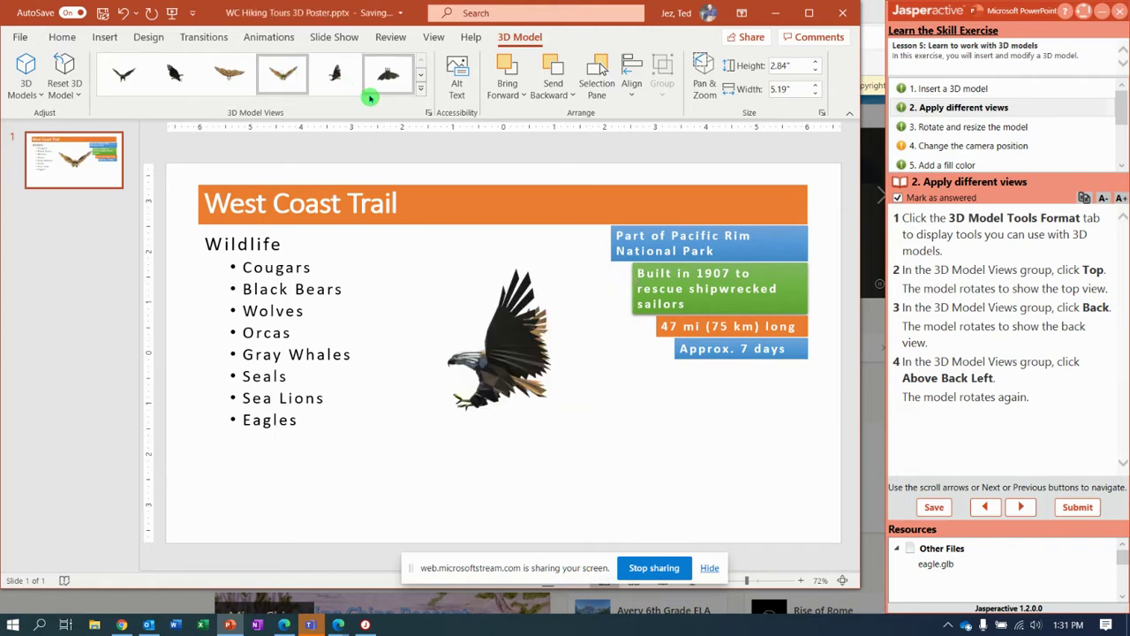
click(421, 89)
click(177, 155)
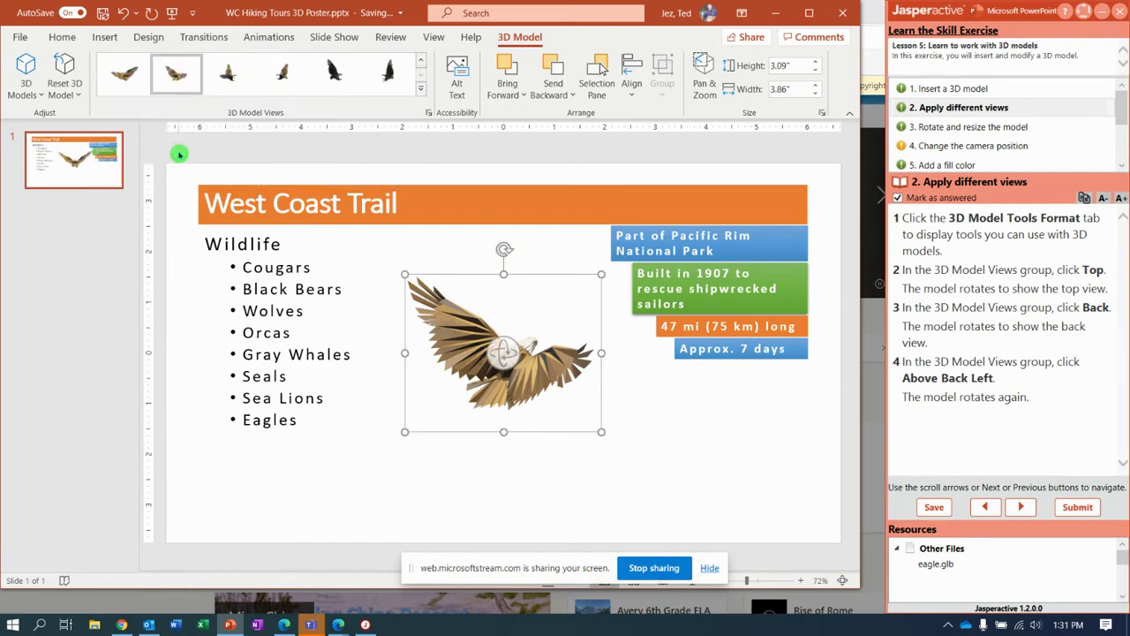
click(1023, 509)
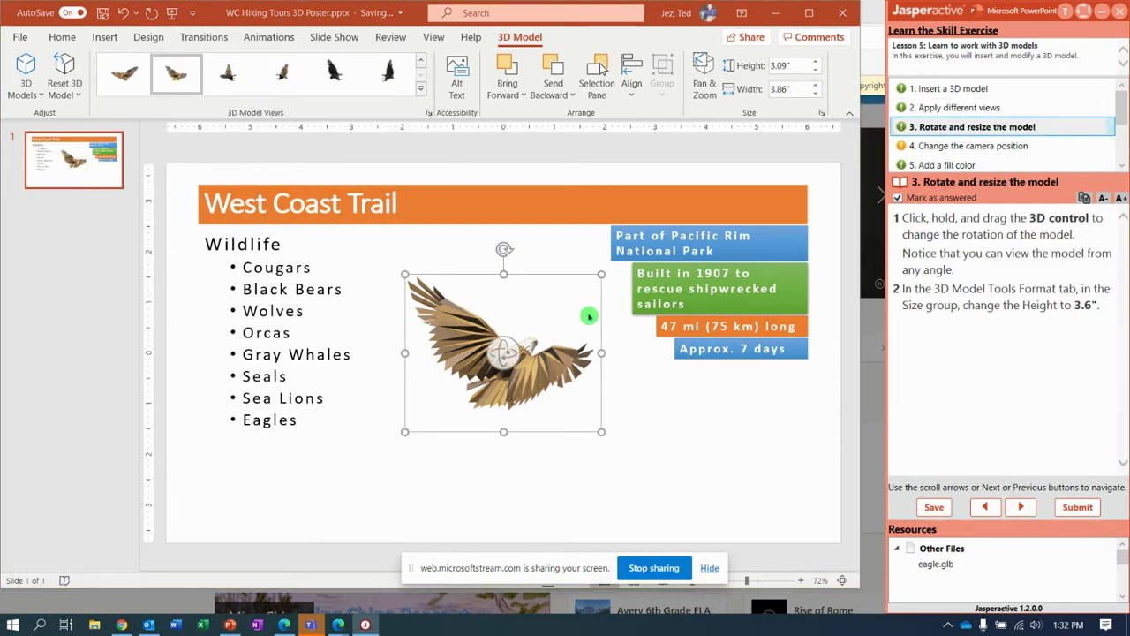
Rotate the eagle to a side-on angle and set its height to 3.6".
click(502, 353)
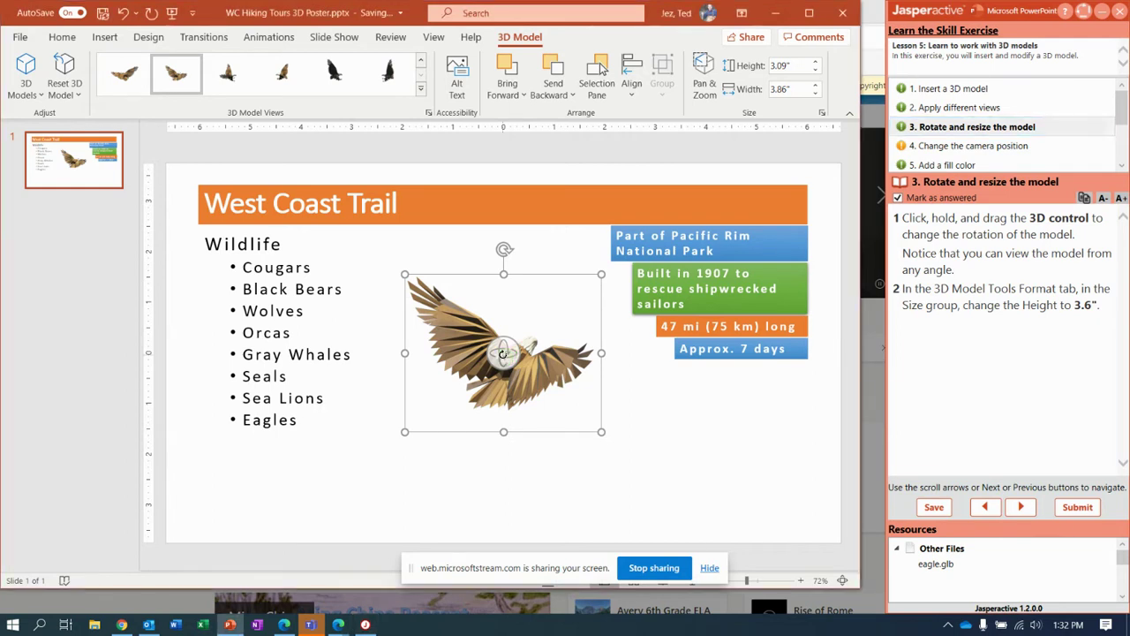
drag(506, 353, 485, 295)
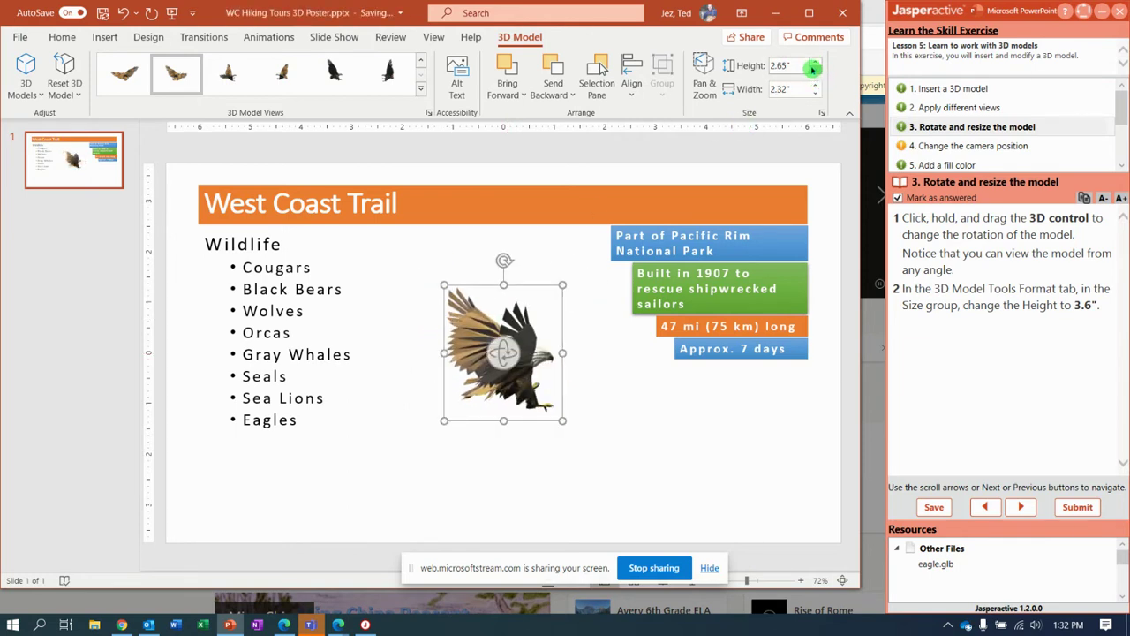
click(804, 65)
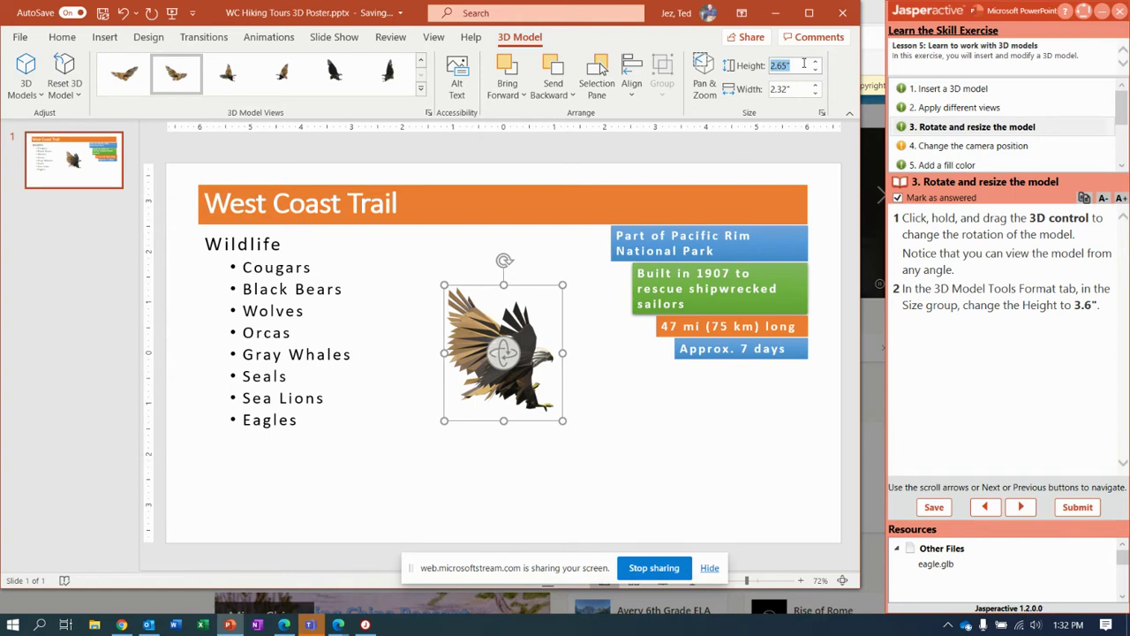
text(3.6)
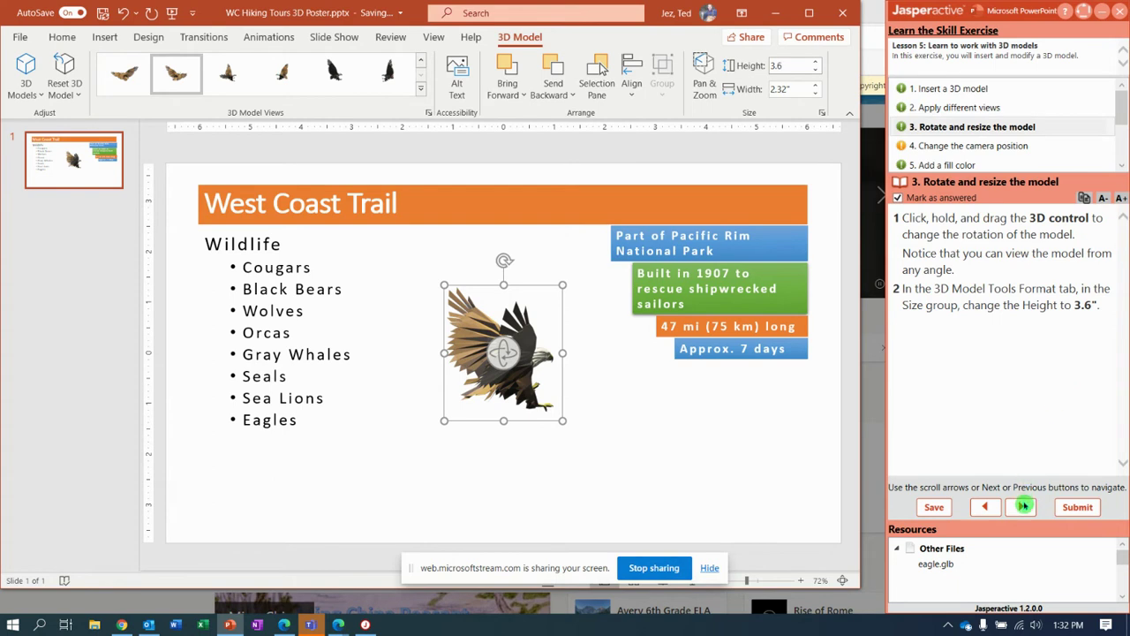
click(1021, 507)
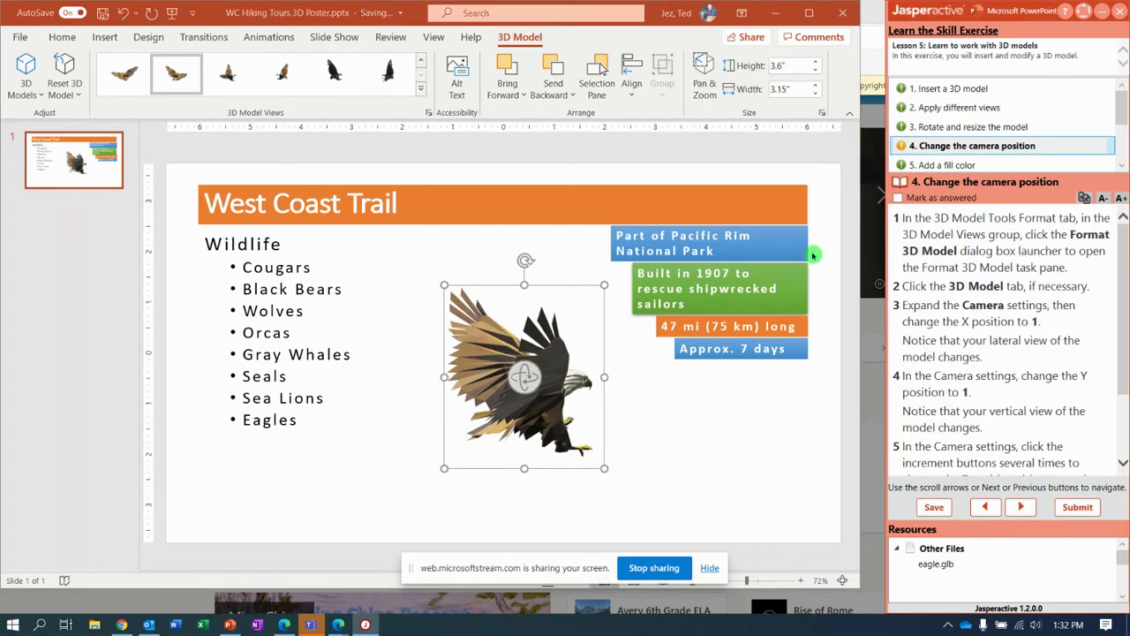
Open the Format 3D Model pane for the eagle and expand its Camera settings.
click(502, 42)
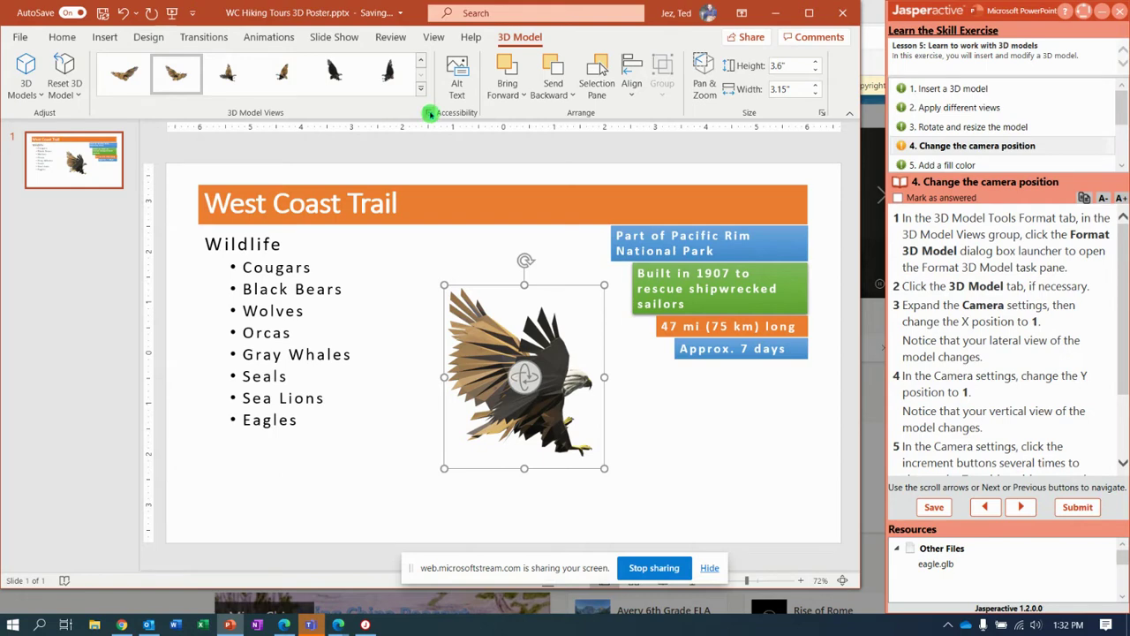
click(429, 114)
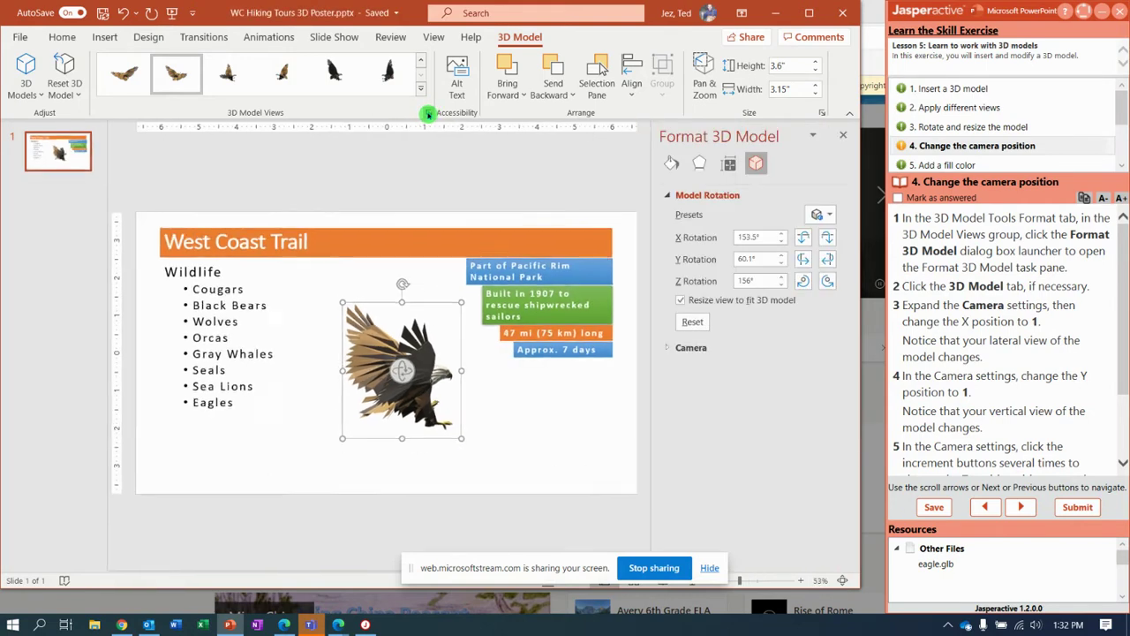
click(764, 250)
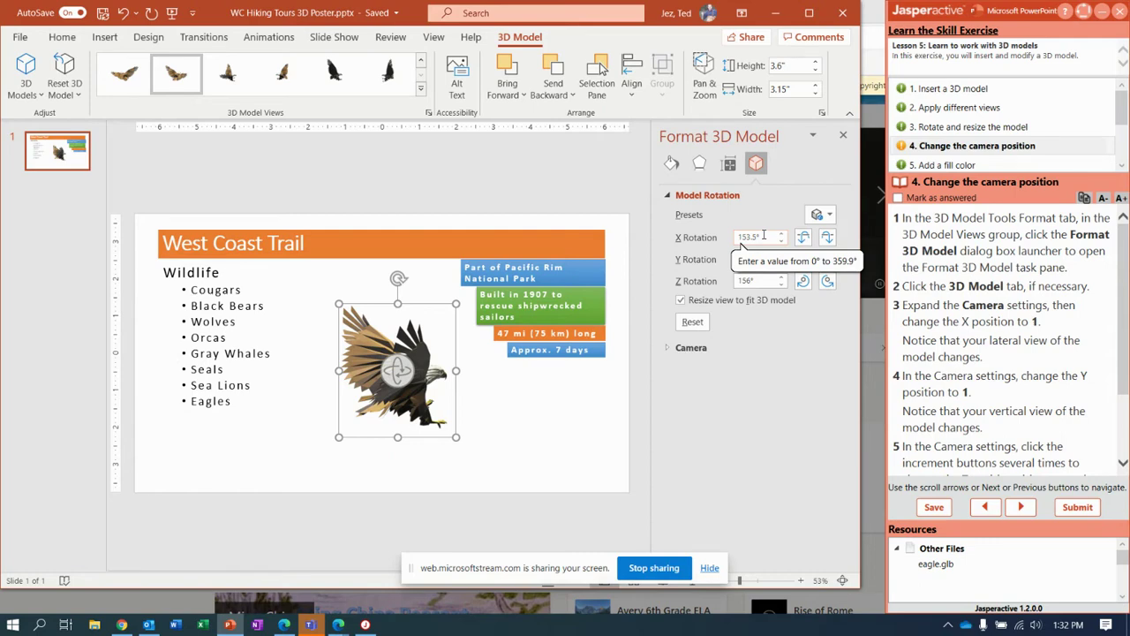
click(670, 350)
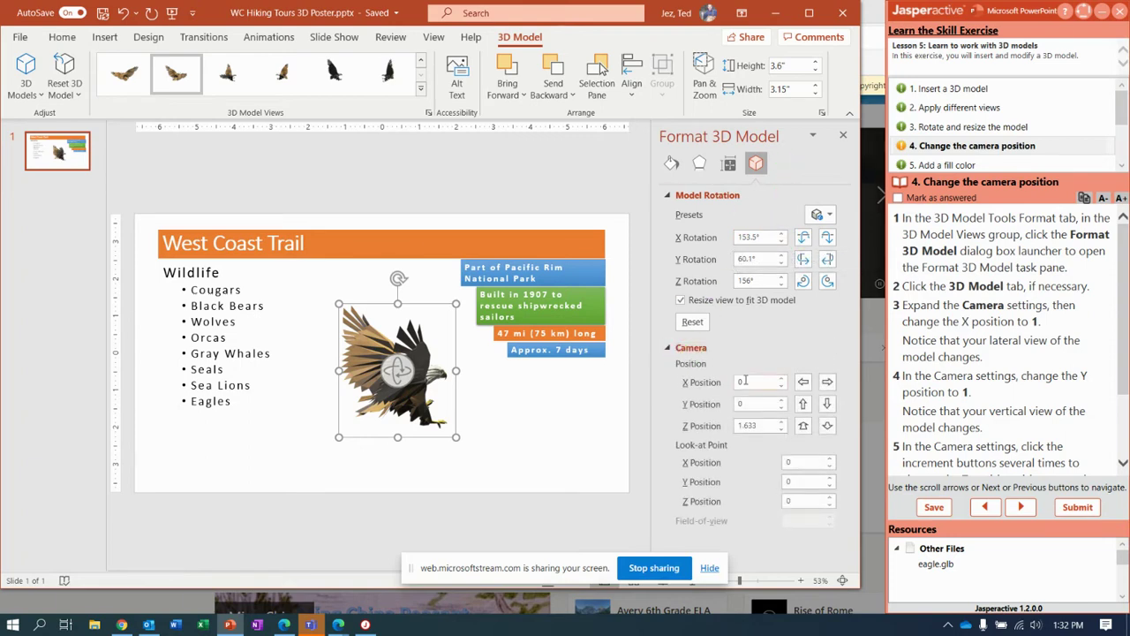
Set camera X and Y positions to 1 and nudge Z back to 1.633.
drag(746, 382, 705, 384)
text(1)
drag(761, 408, 706, 413)
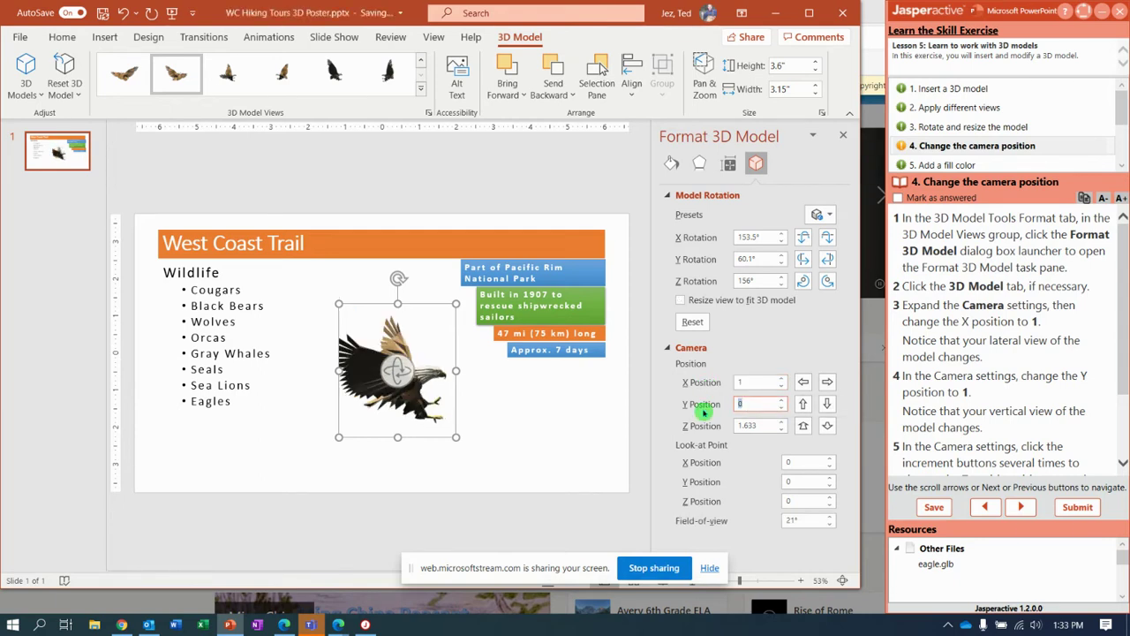
click(803, 426)
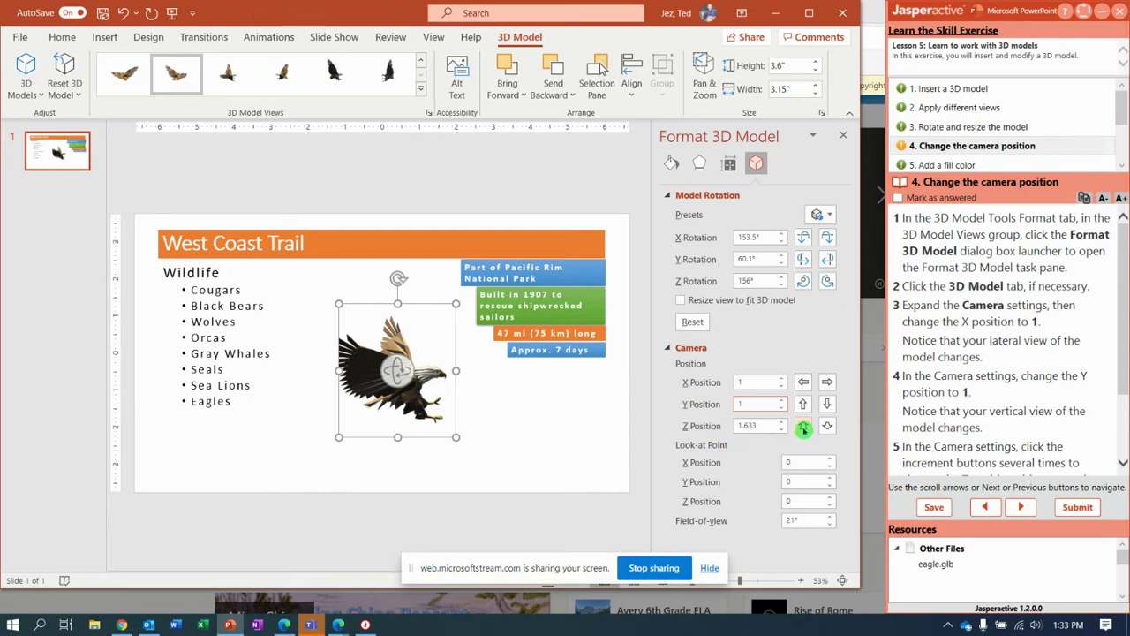
click(804, 428)
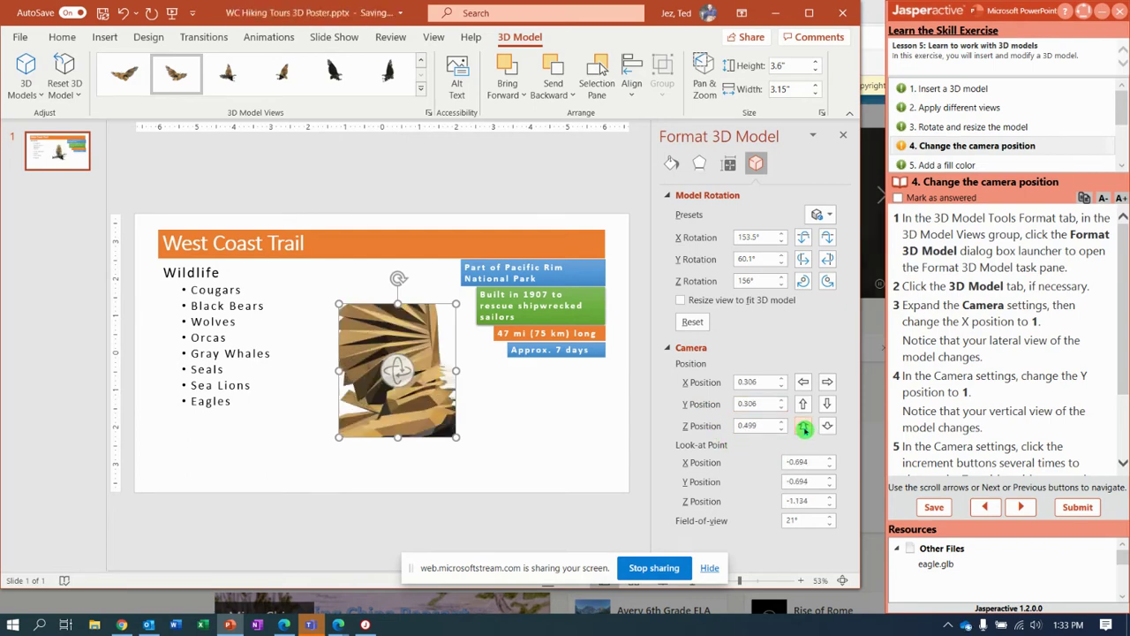
click(827, 427)
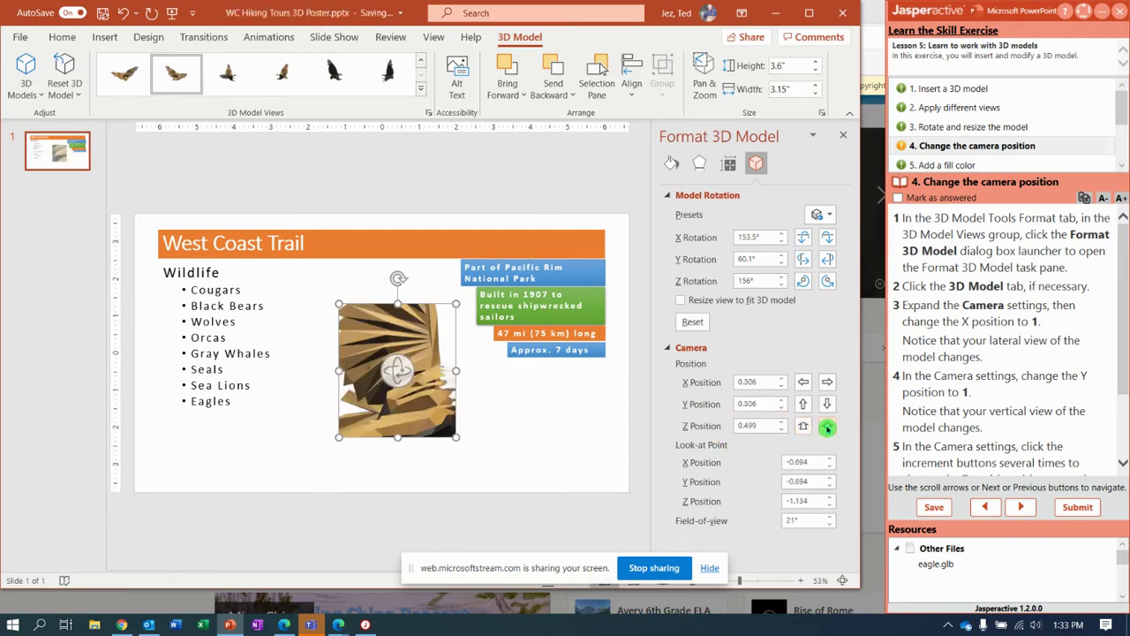
click(828, 427)
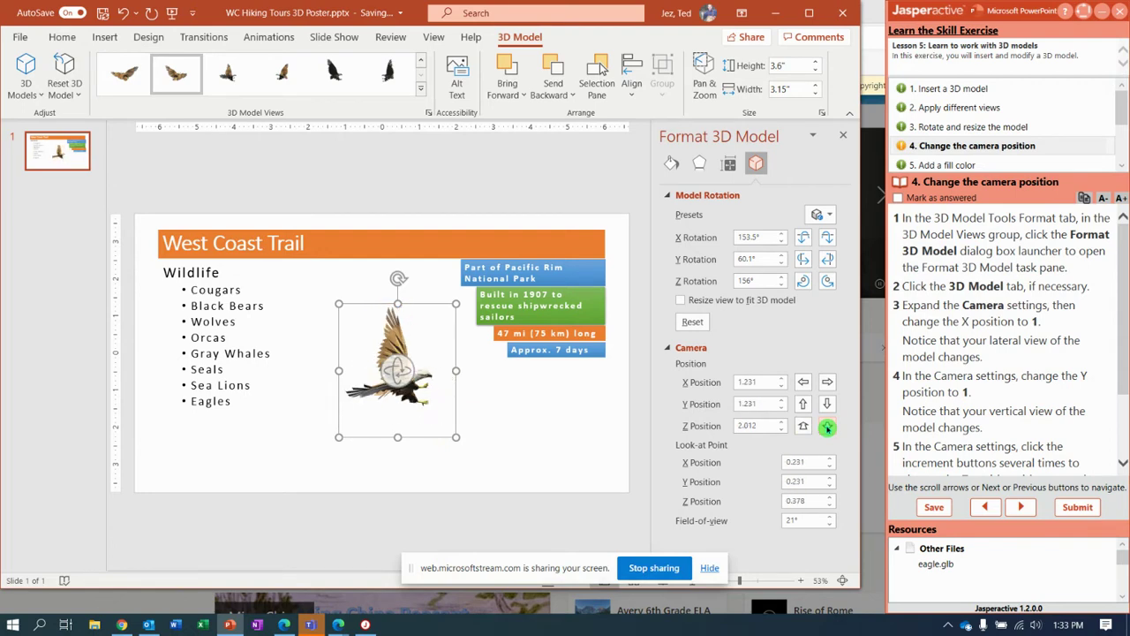
click(801, 427)
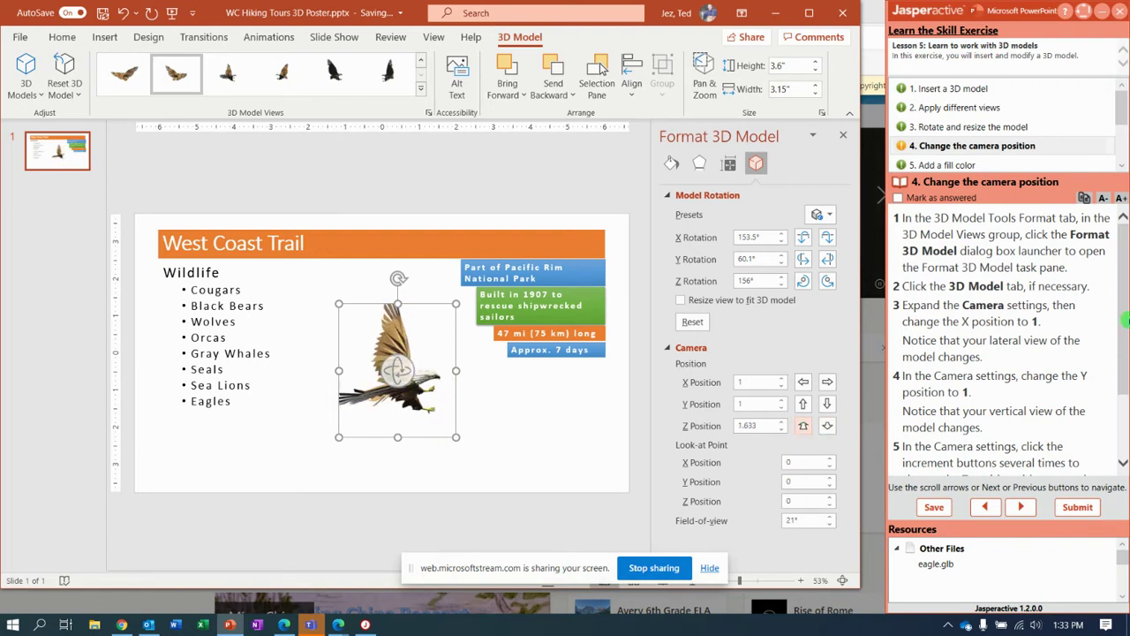
scroll(1122, 389, down, 3)
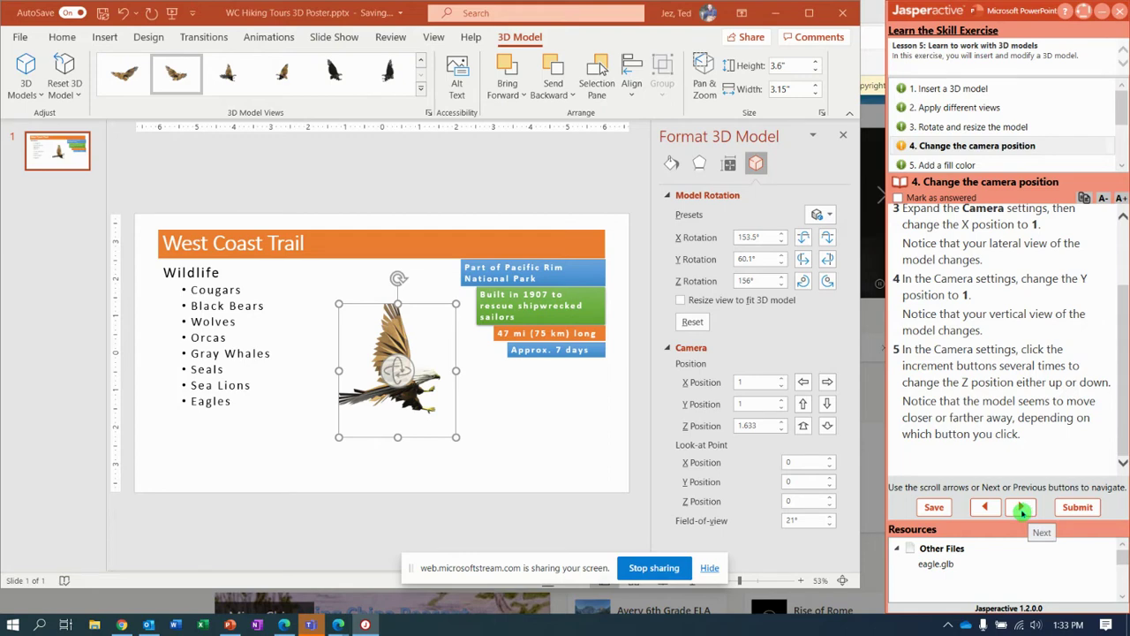
click(1022, 509)
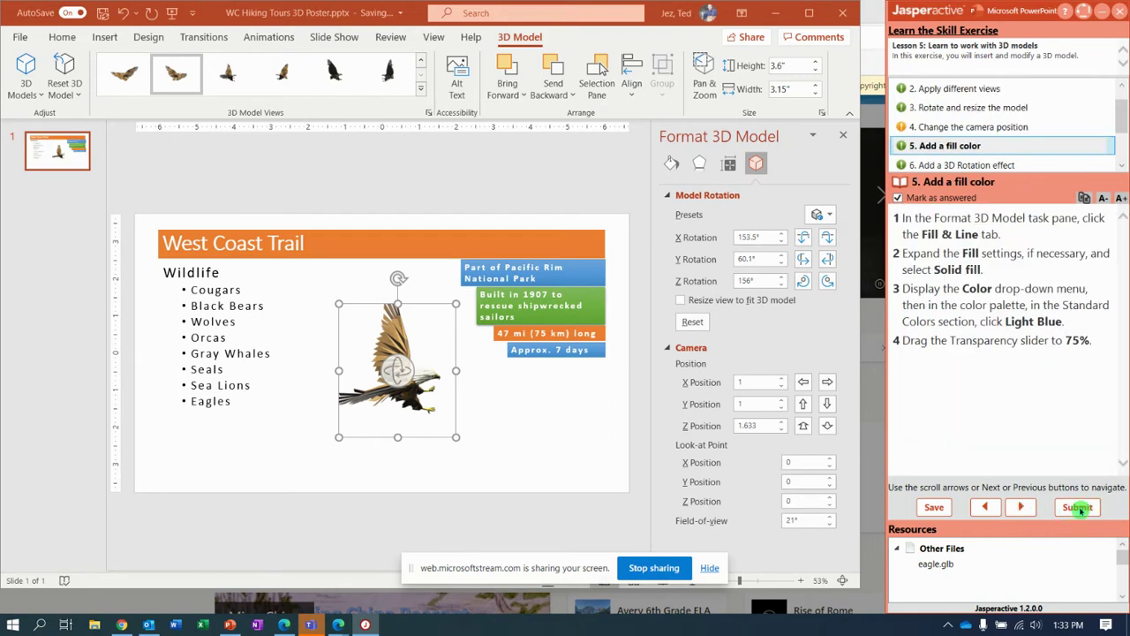
Submit the exercise results, scoring 87.50%, and return to Jasperactive.
scroll(1119, 155, down, 3)
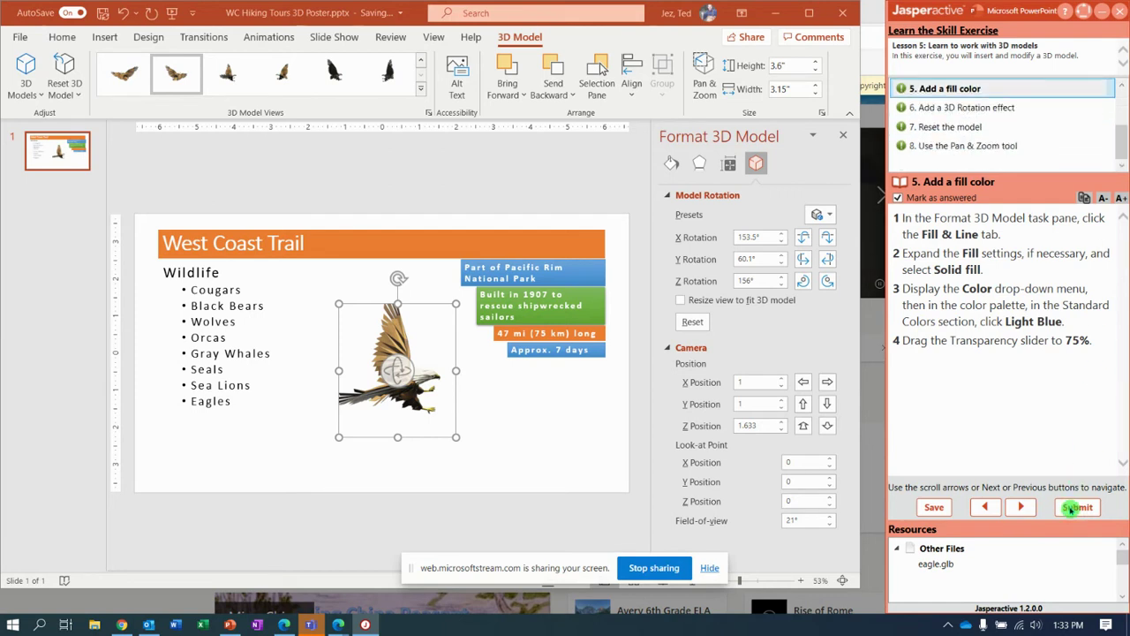
click(1071, 508)
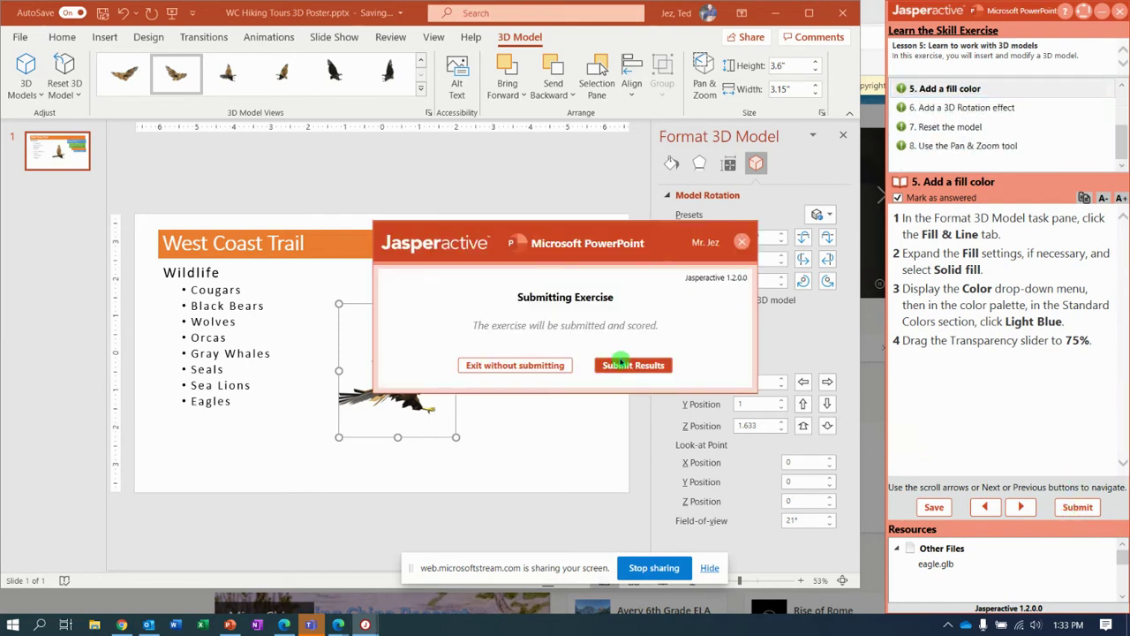
click(621, 363)
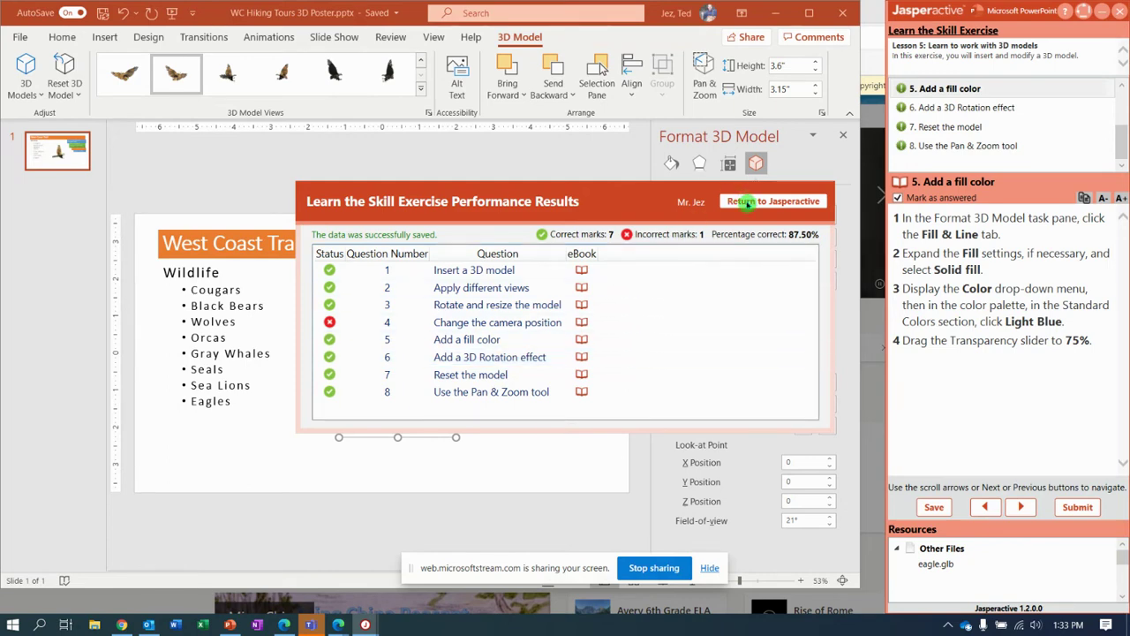
click(746, 202)
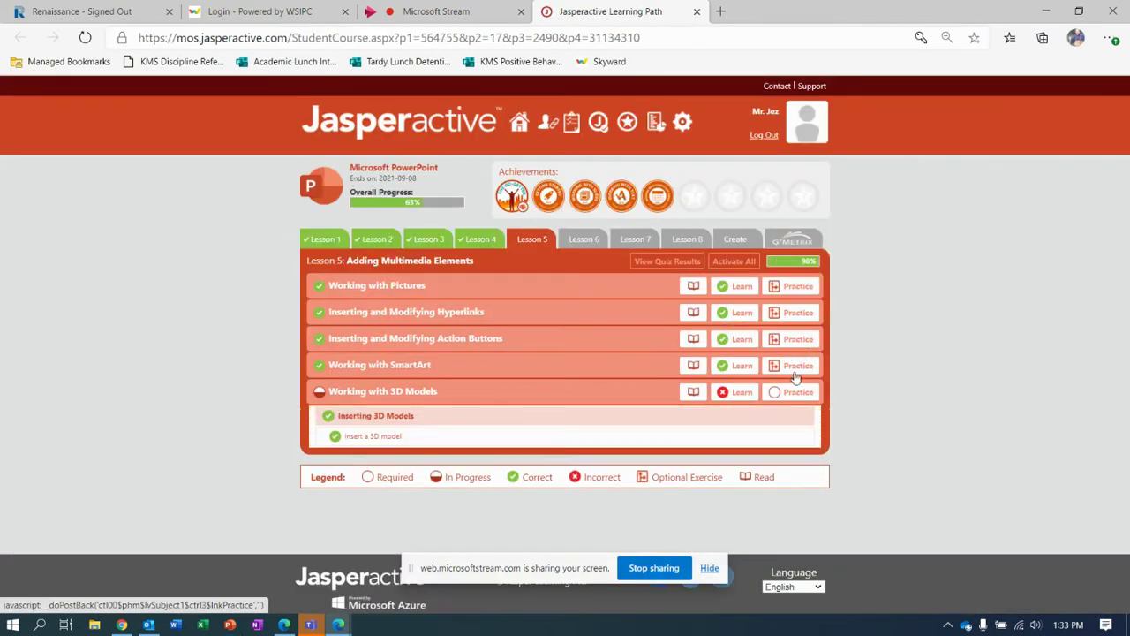
Relaunch the 3D Models practice and enlarge the PowerPoint window.
click(787, 391)
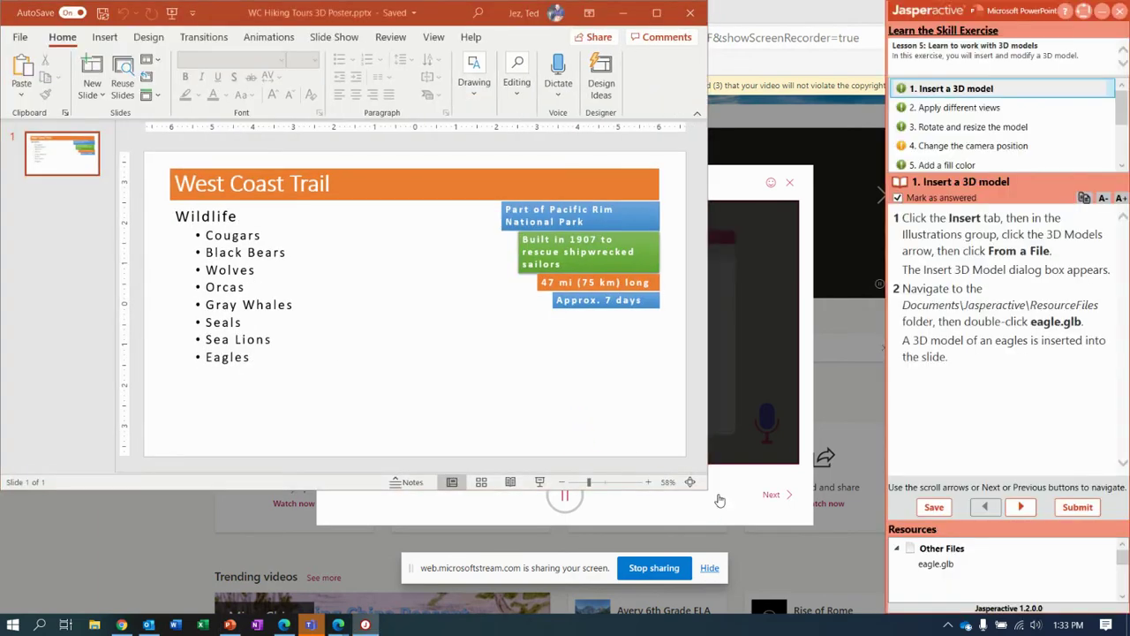
drag(704, 488, 871, 596)
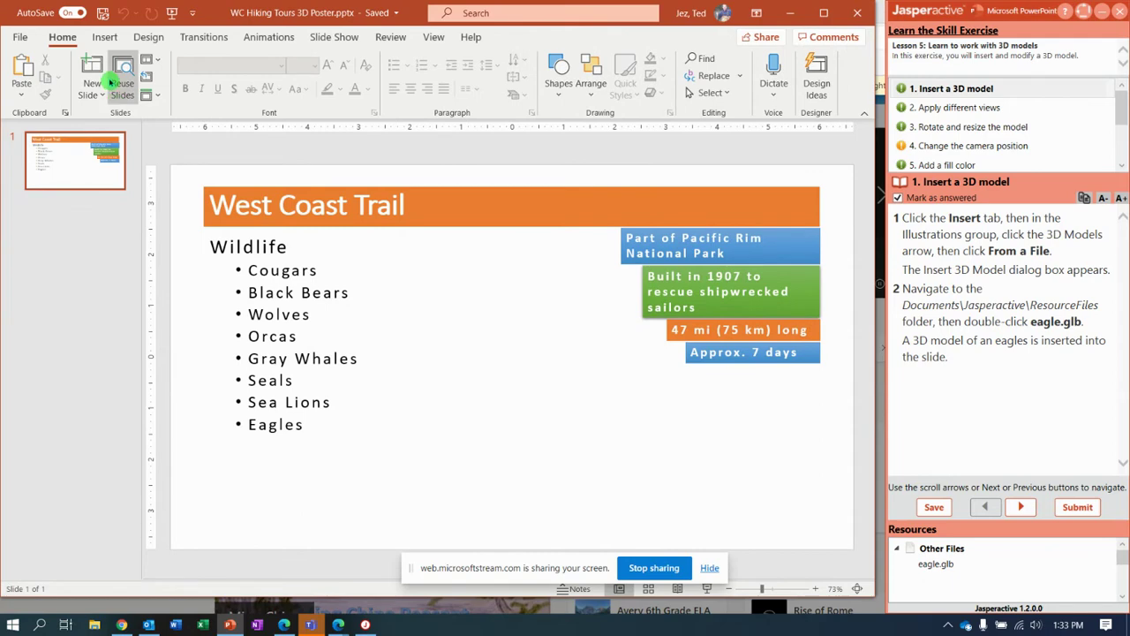
Insert eagle.glb from Documents\Jasperactive\ResourceFiles onto the West Coast Trail slide again.
click(104, 37)
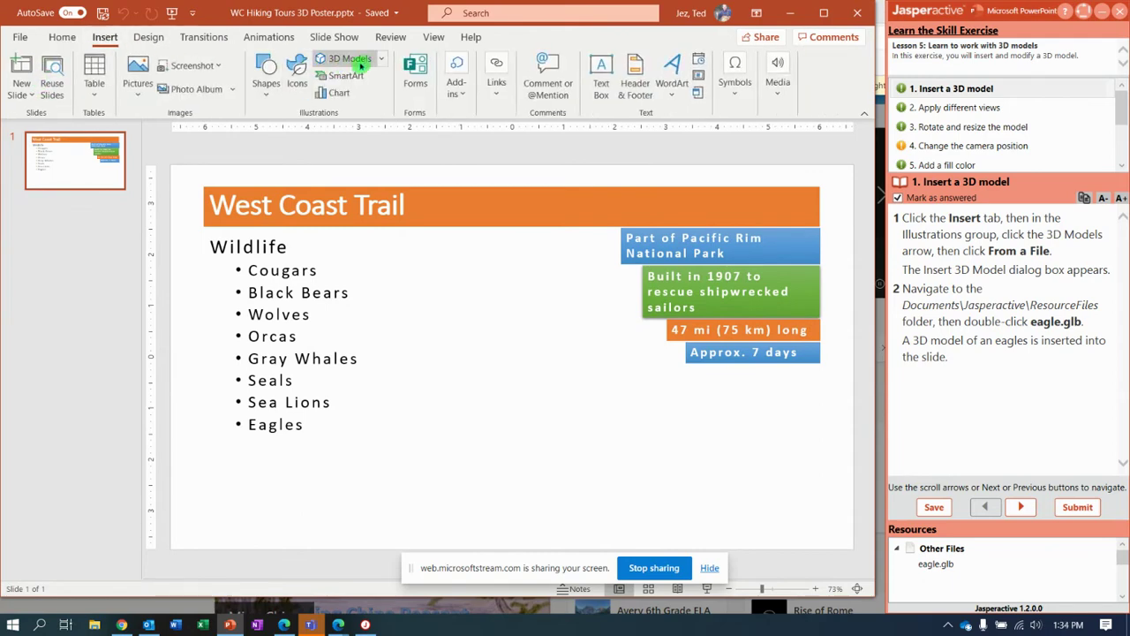
click(385, 62)
click(372, 101)
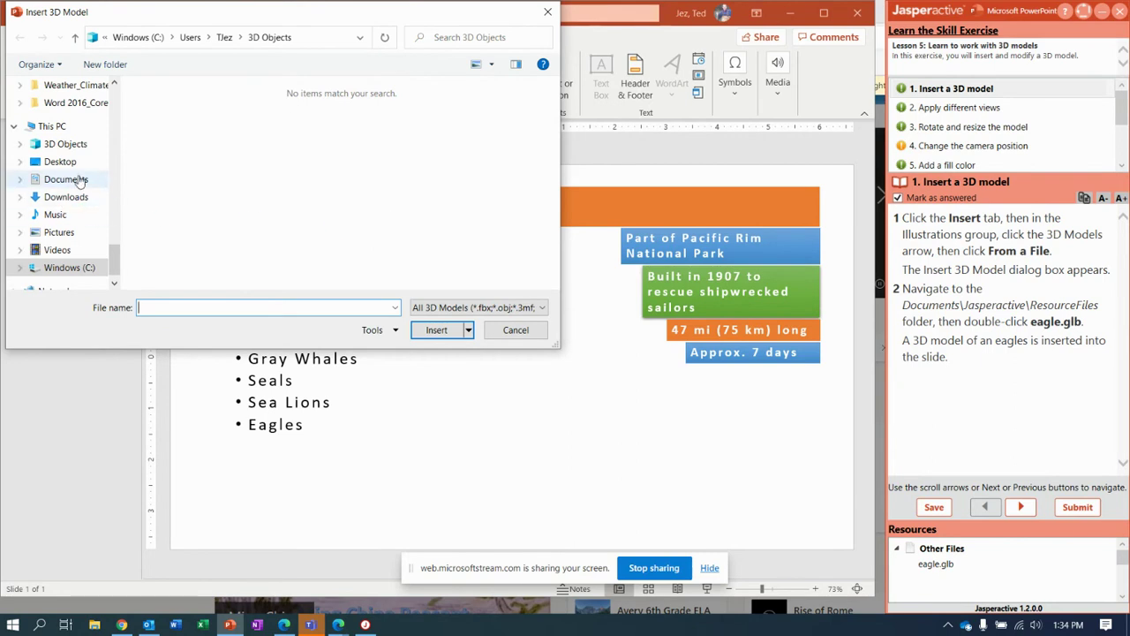
click(65, 179)
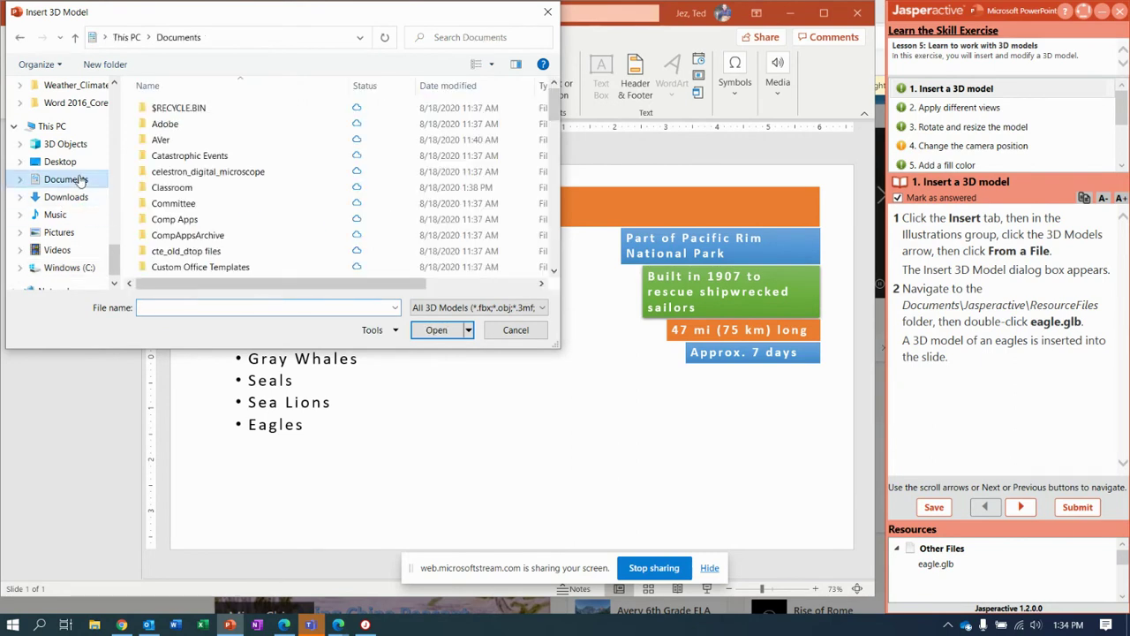
click(554, 204)
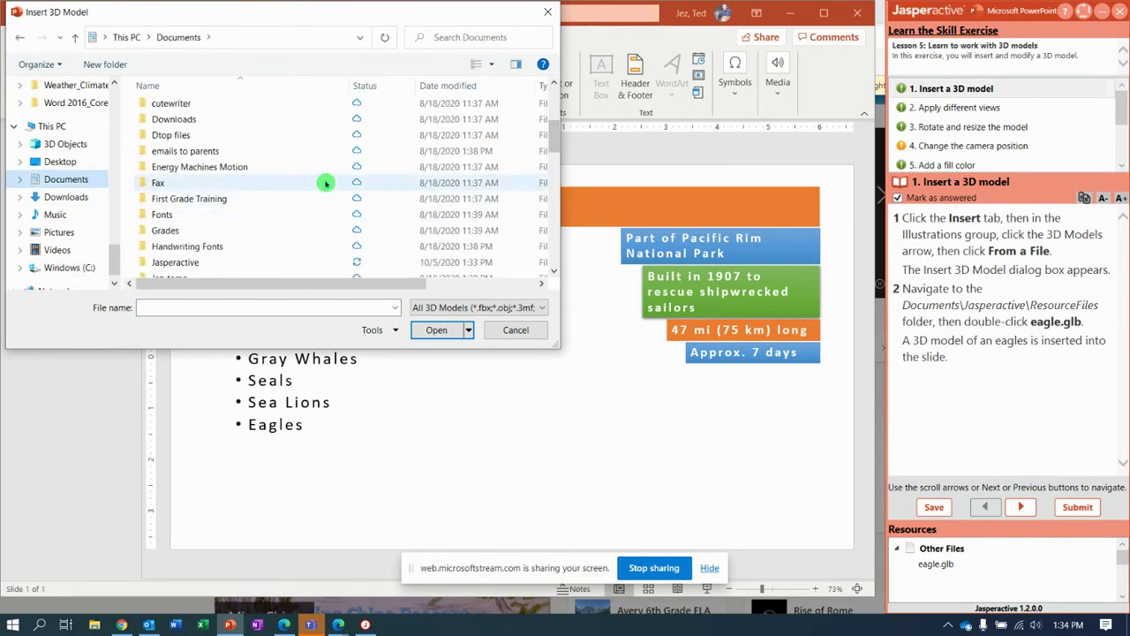
double_click(299, 262)
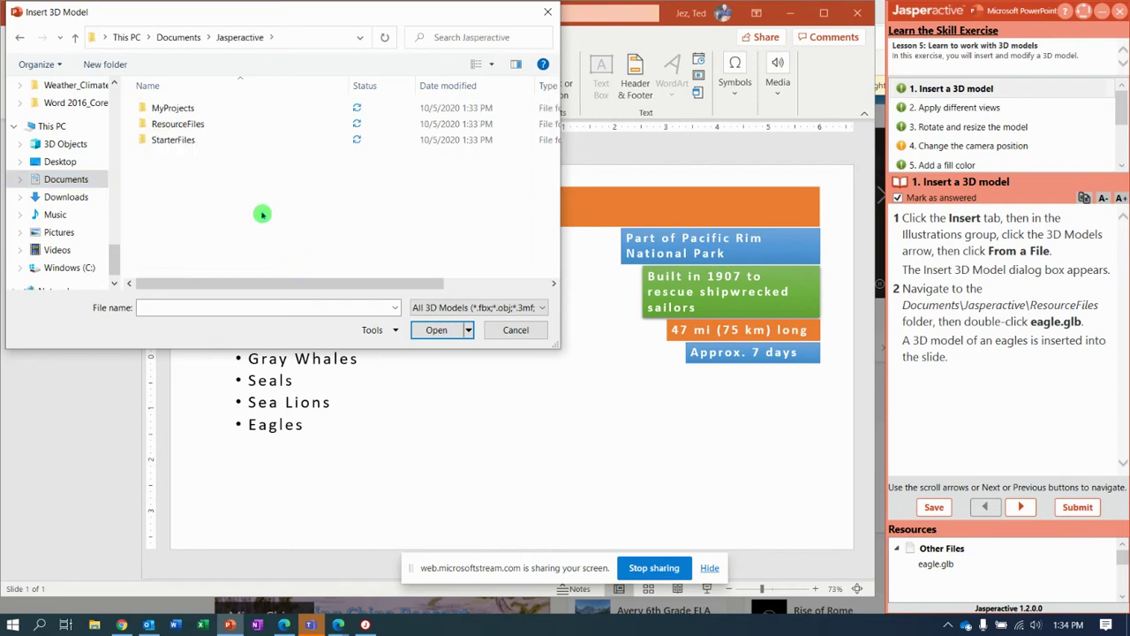
double_click(268, 121)
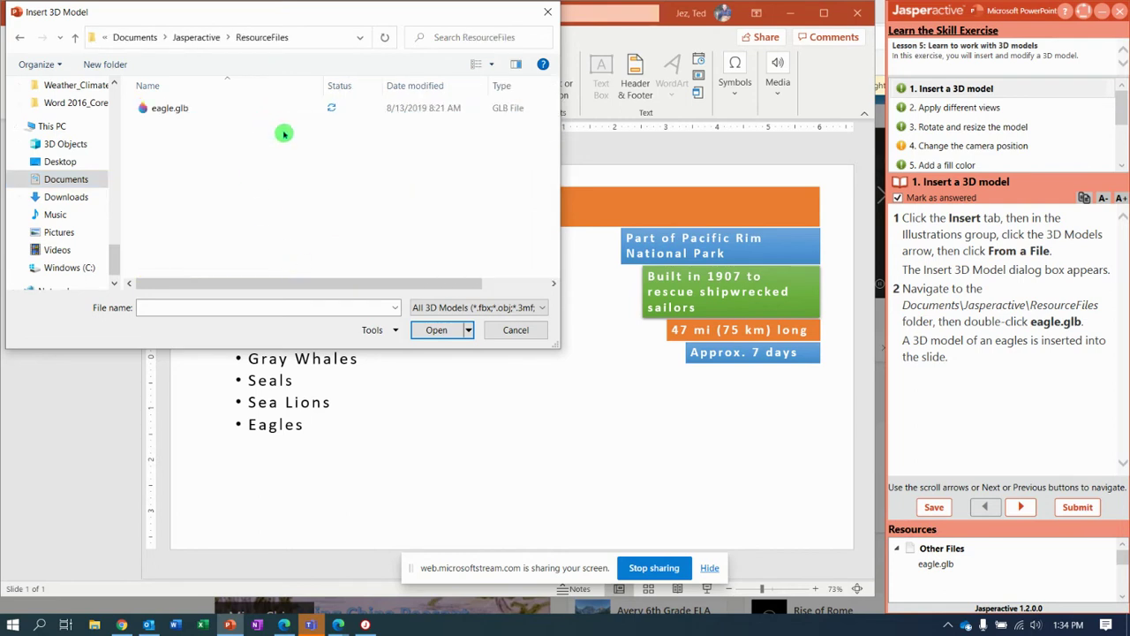
click(275, 112)
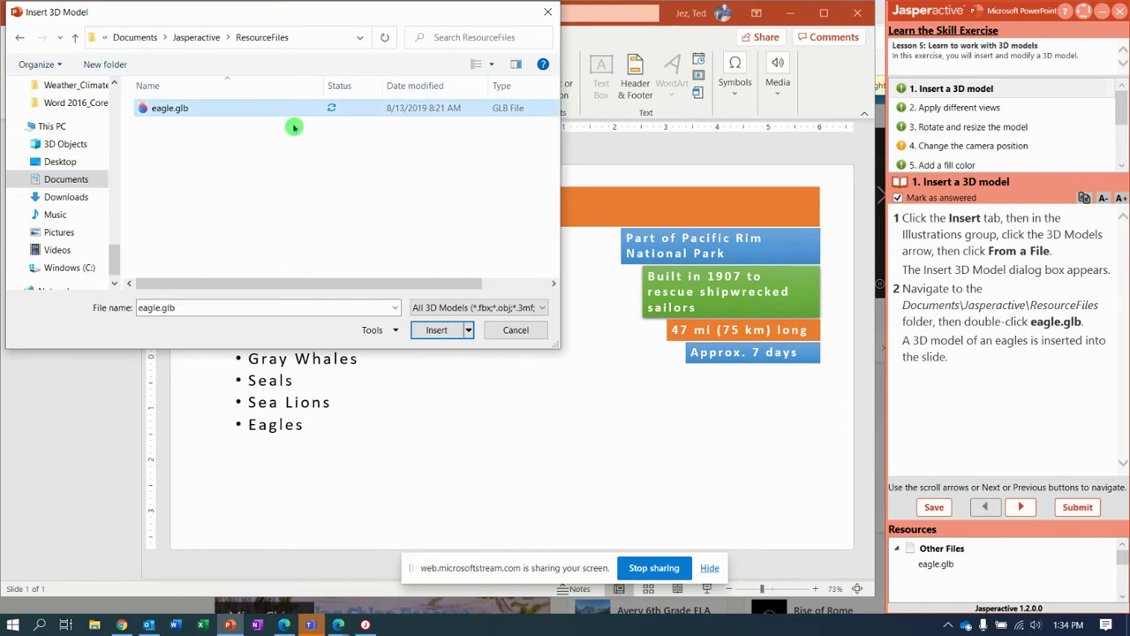
click(436, 332)
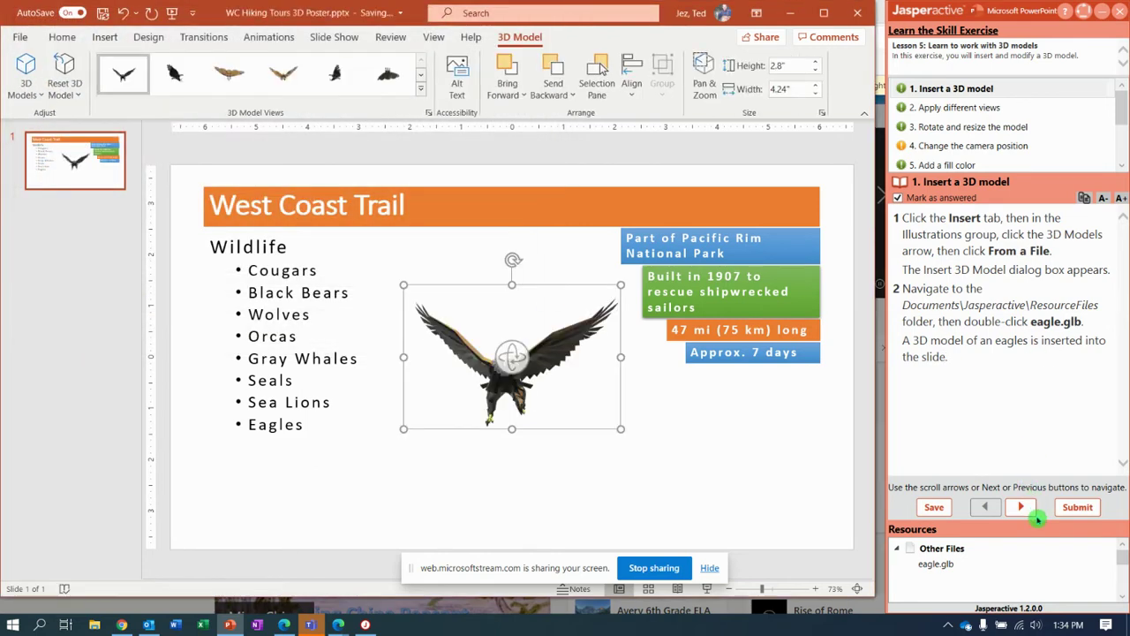
Cycle through the Top and Back views, then give the eagle the Above Back Left view.
click(1026, 507)
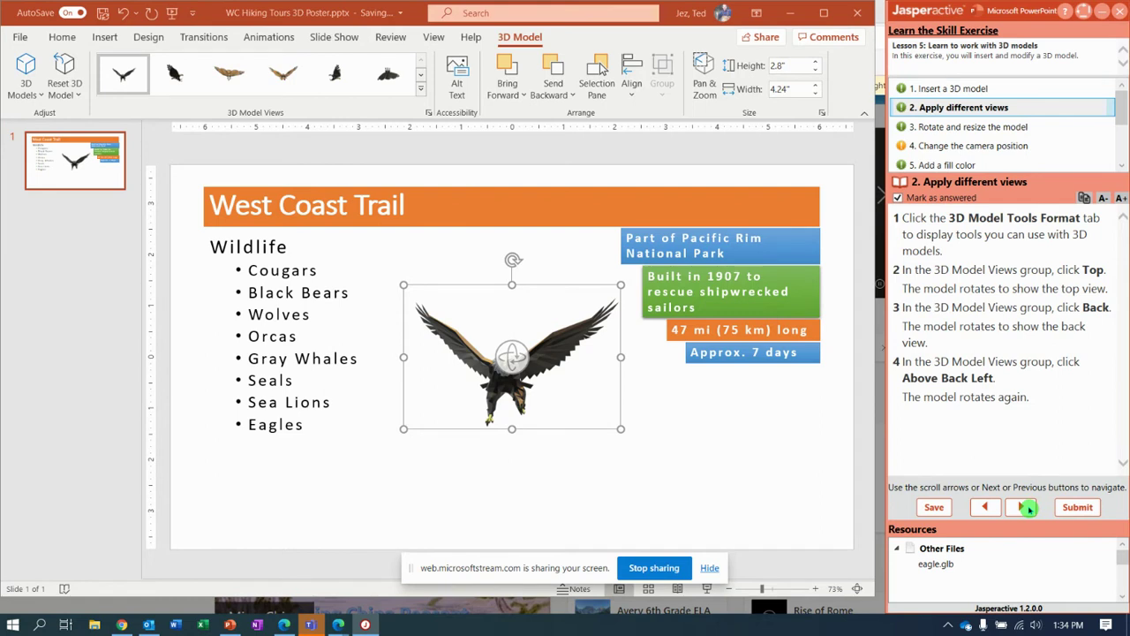
click(230, 76)
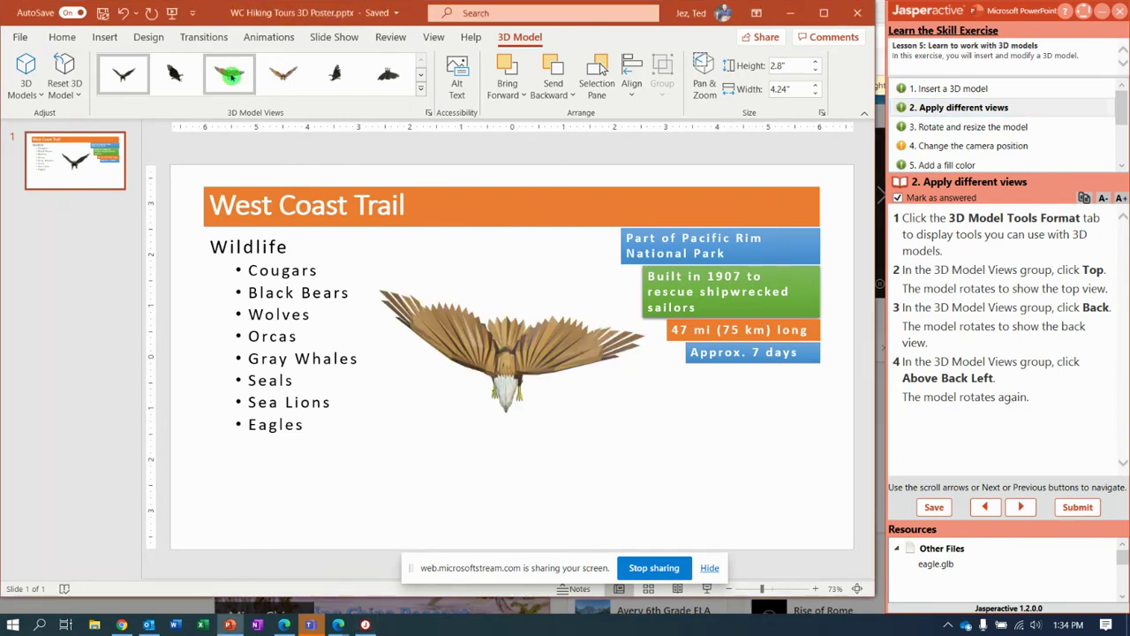
click(282, 74)
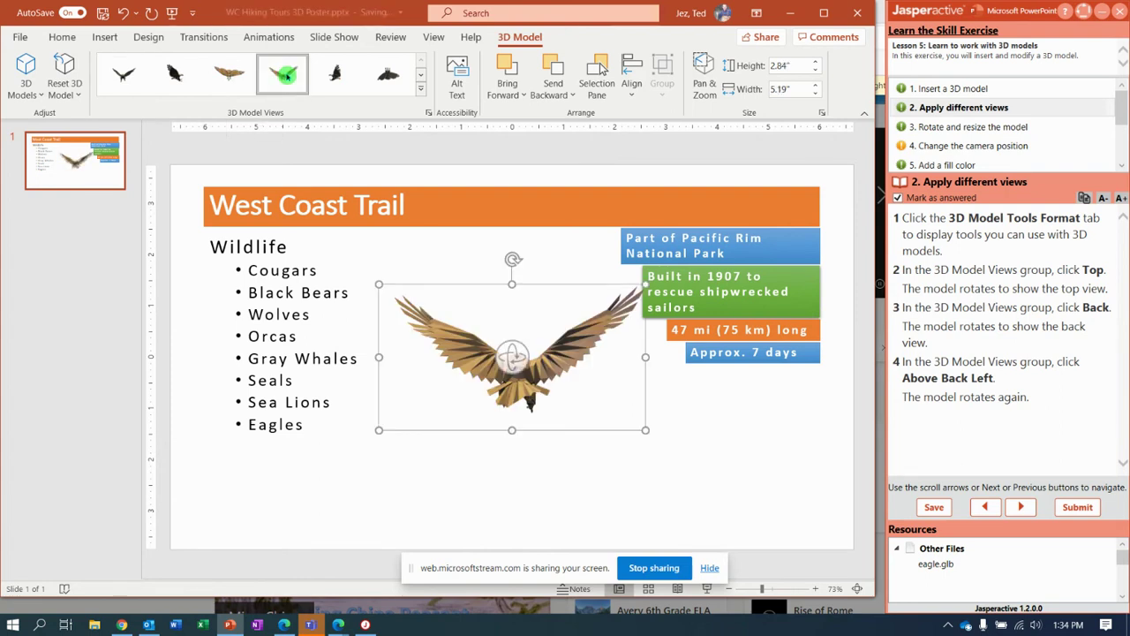
click(421, 92)
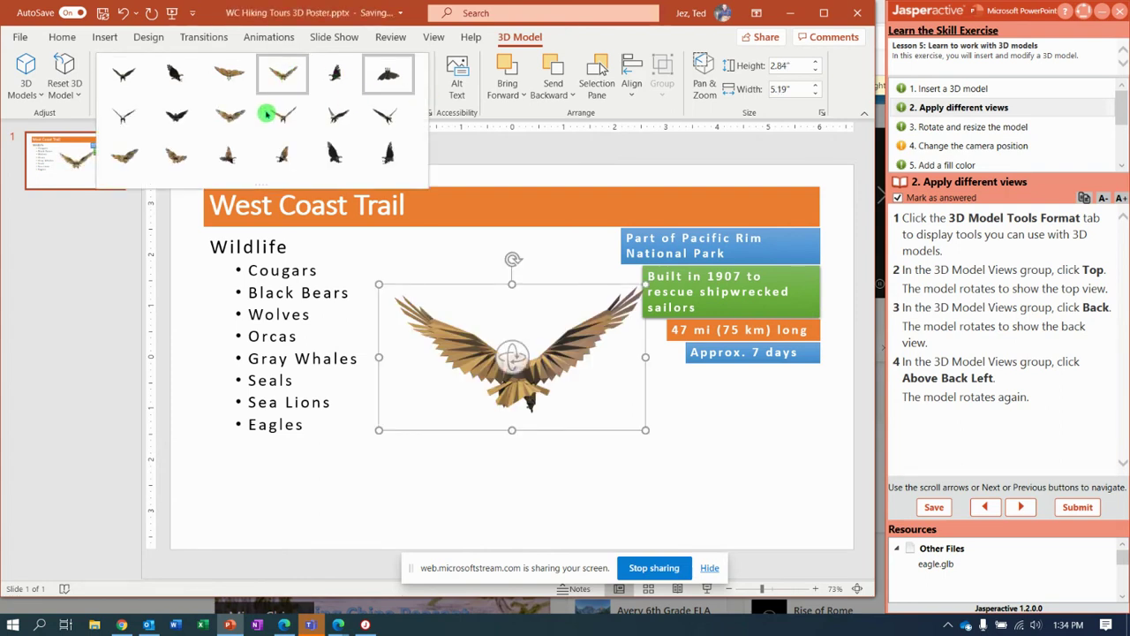
click(183, 159)
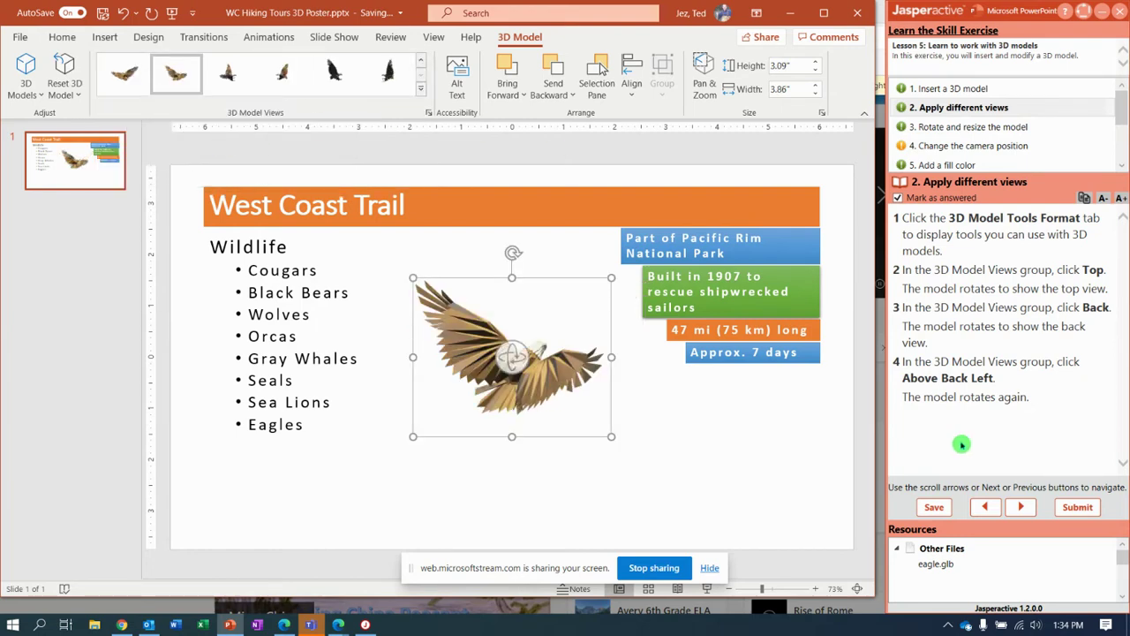
click(1025, 518)
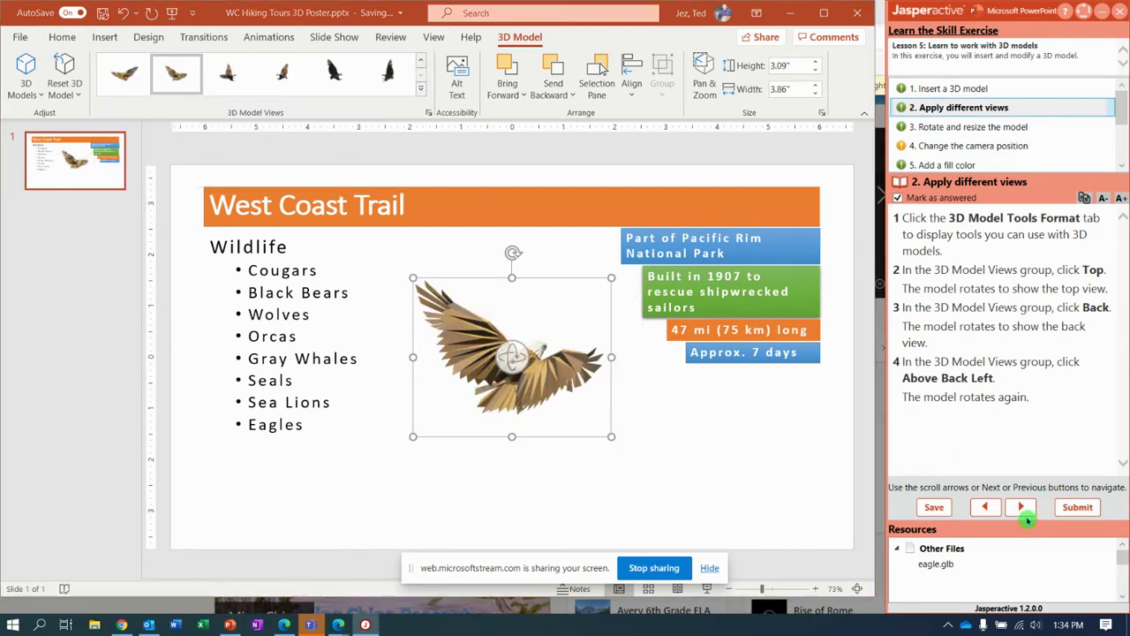
click(1024, 507)
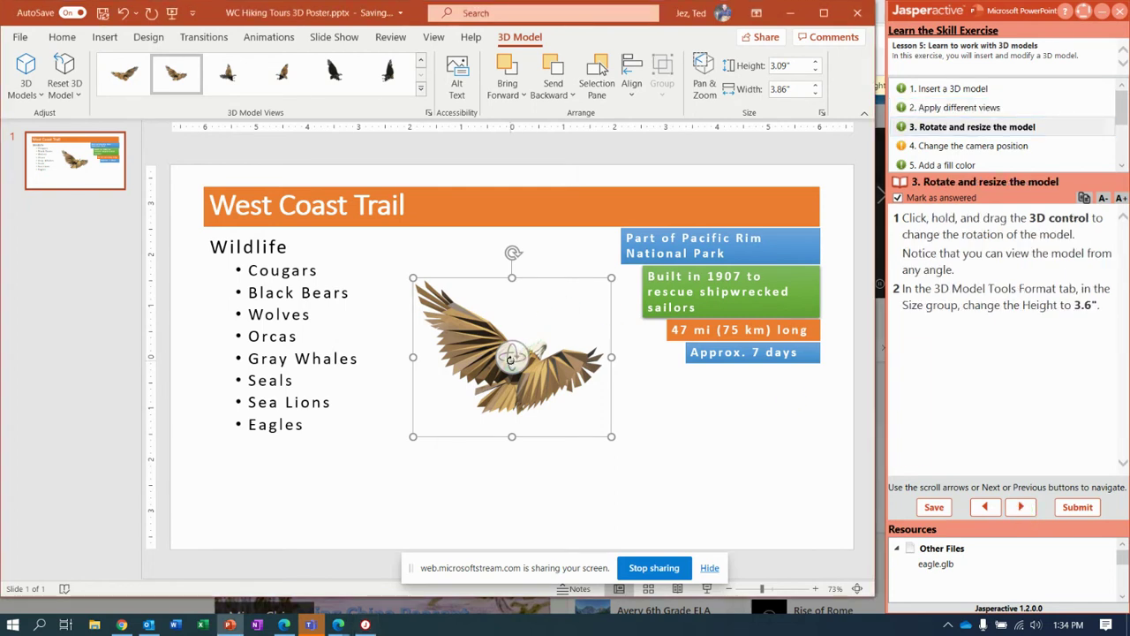
Rotate the eagle to face forward, set its height to 3.6", and advance to the camera task.
drag(500, 336, 254, 261)
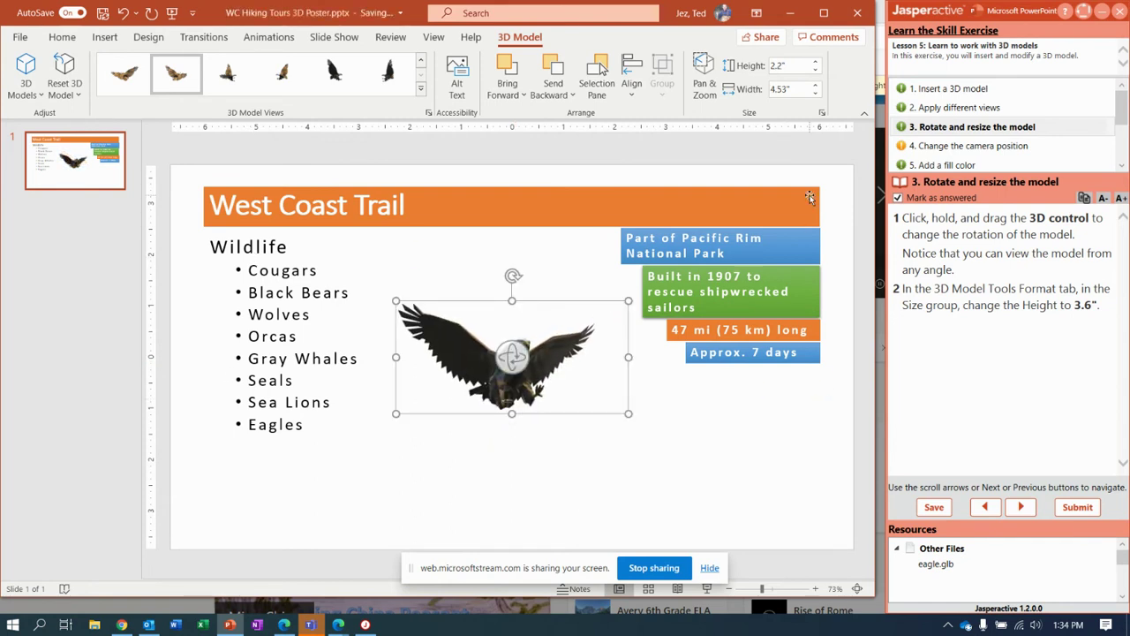
click(788, 67)
text(3.6)
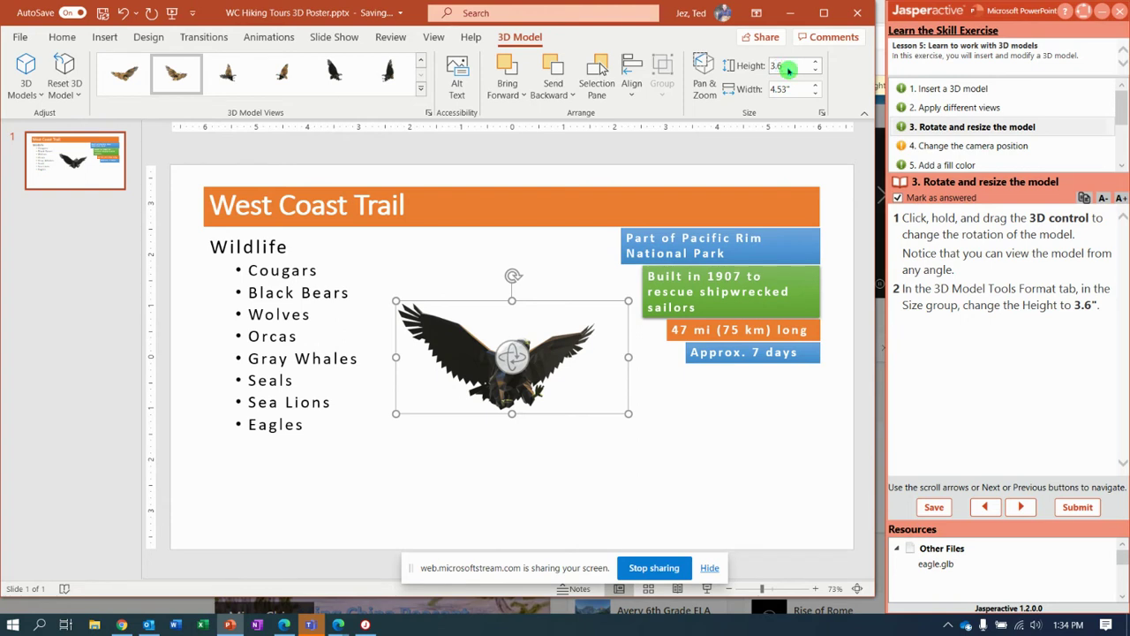
key(Return)
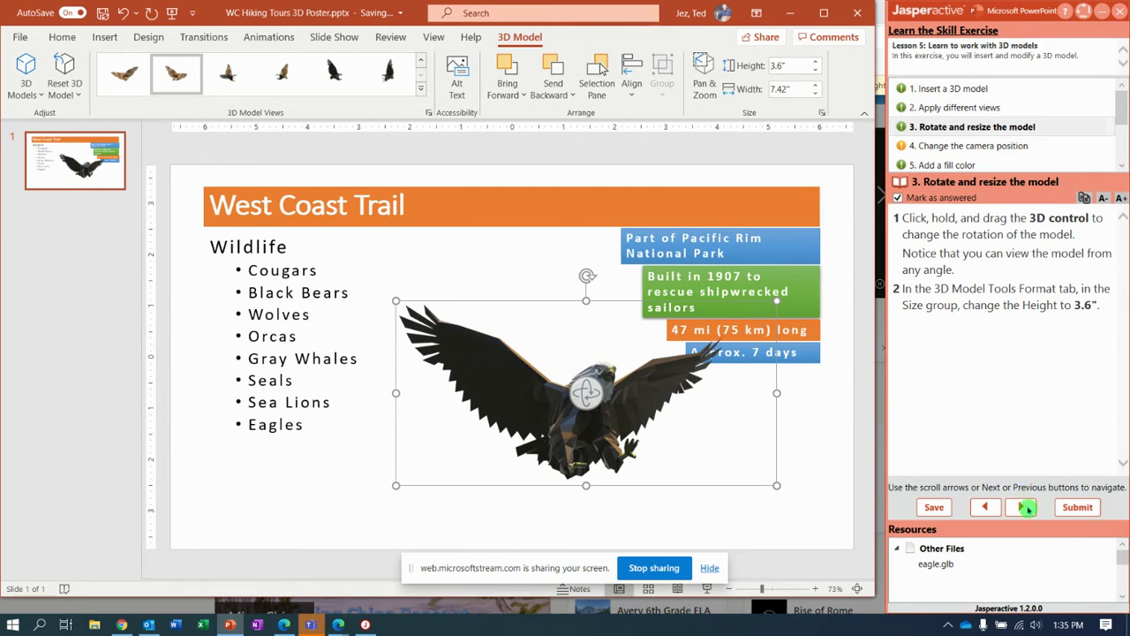
click(1022, 508)
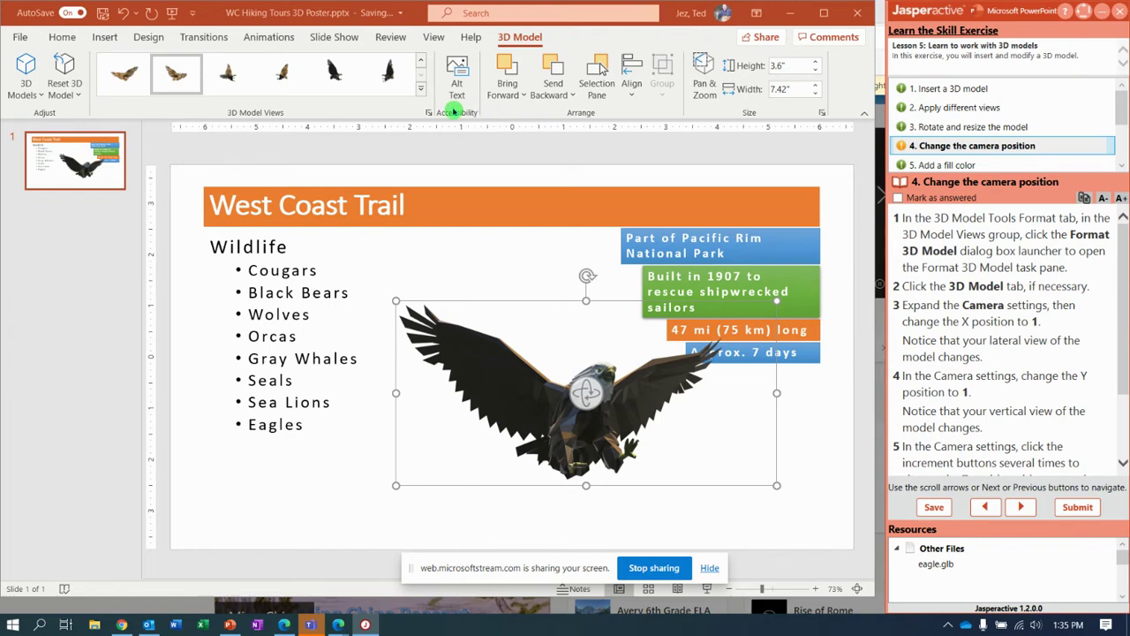
In Format 3D Model, expand Camera and set the camera X and Y Position to 1.
click(428, 113)
click(429, 113)
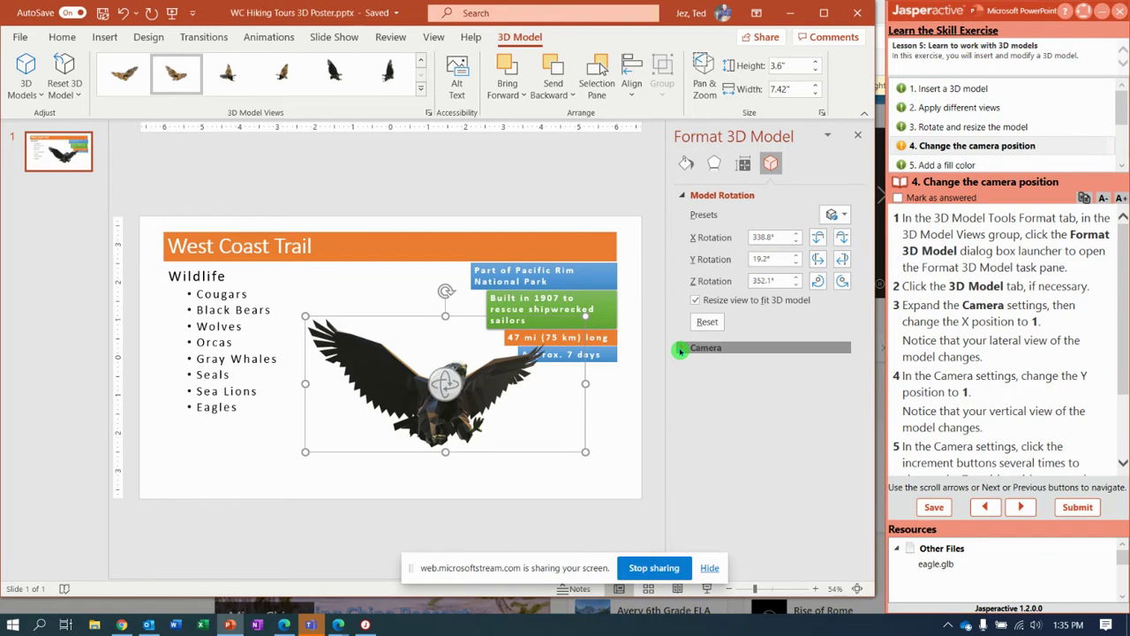
click(681, 348)
click(759, 385)
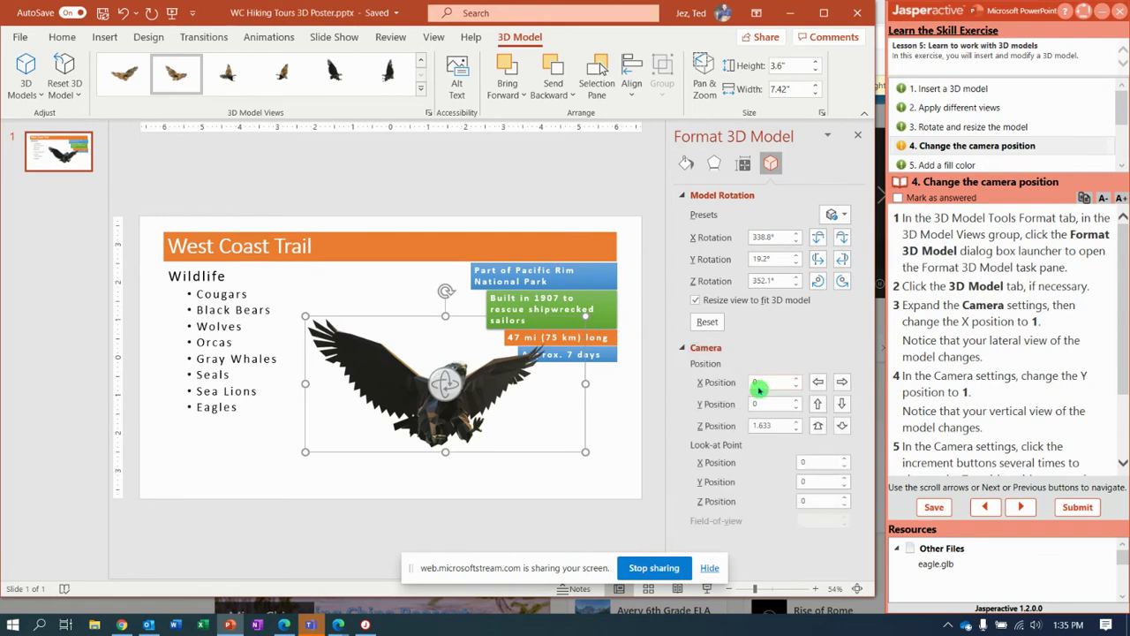
click(767, 380)
click(767, 380)
key(BackSpace)
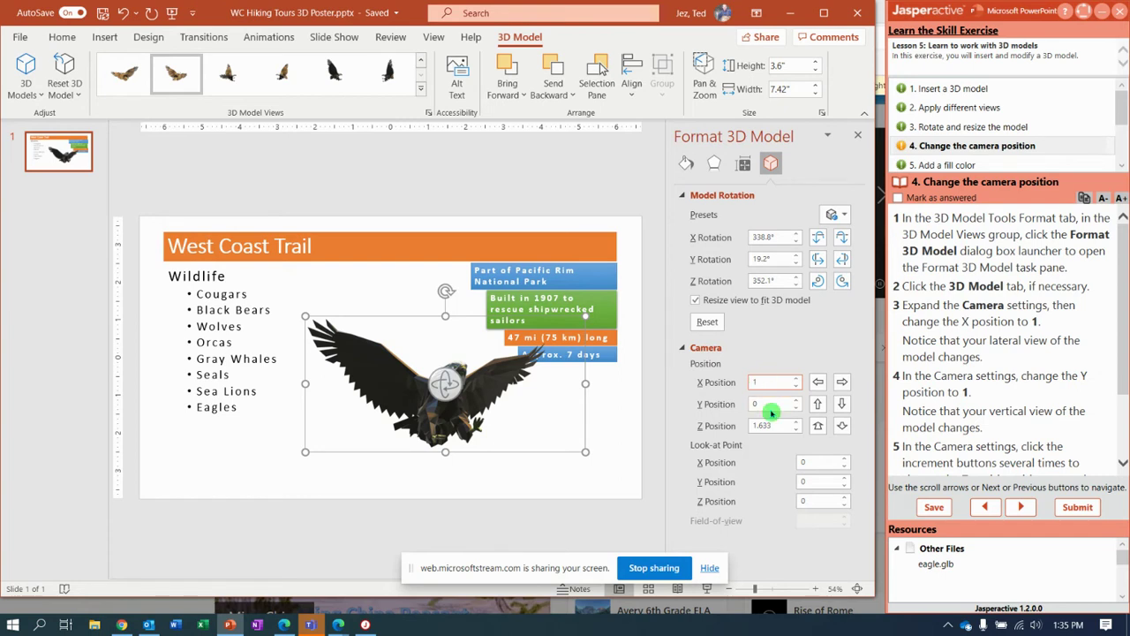
double_click(756, 403)
click(744, 404)
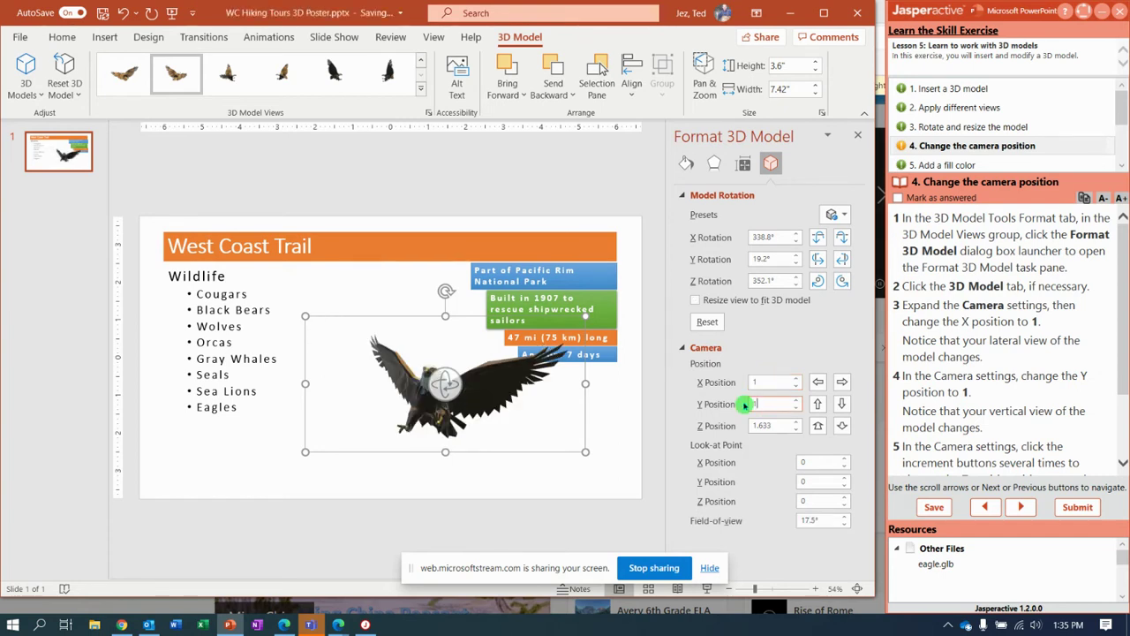
text(1)
click(775, 425)
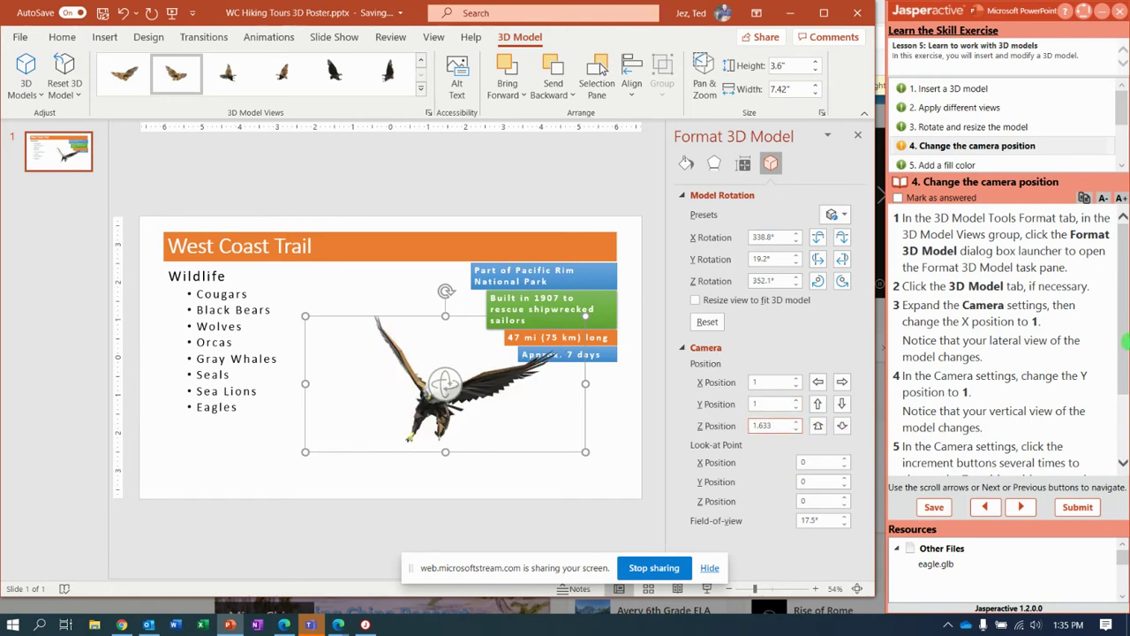
Step the camera Z Position with the increment buttons until it reads 2.012.
drag(1125, 340, 1128, 399)
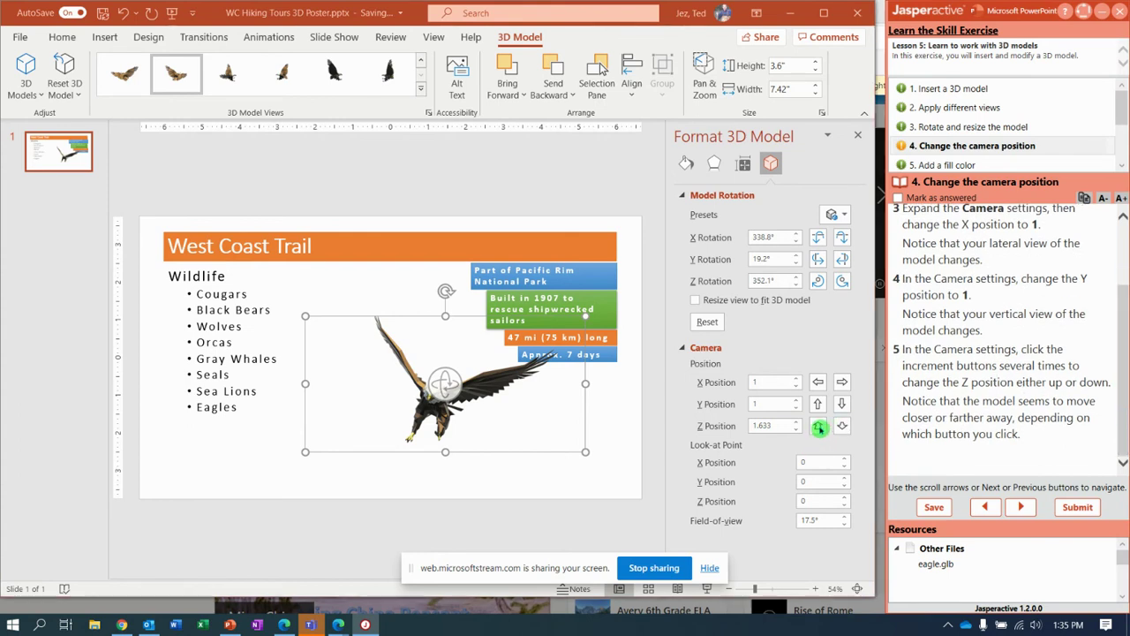
click(819, 427)
click(842, 428)
click(844, 427)
click(843, 427)
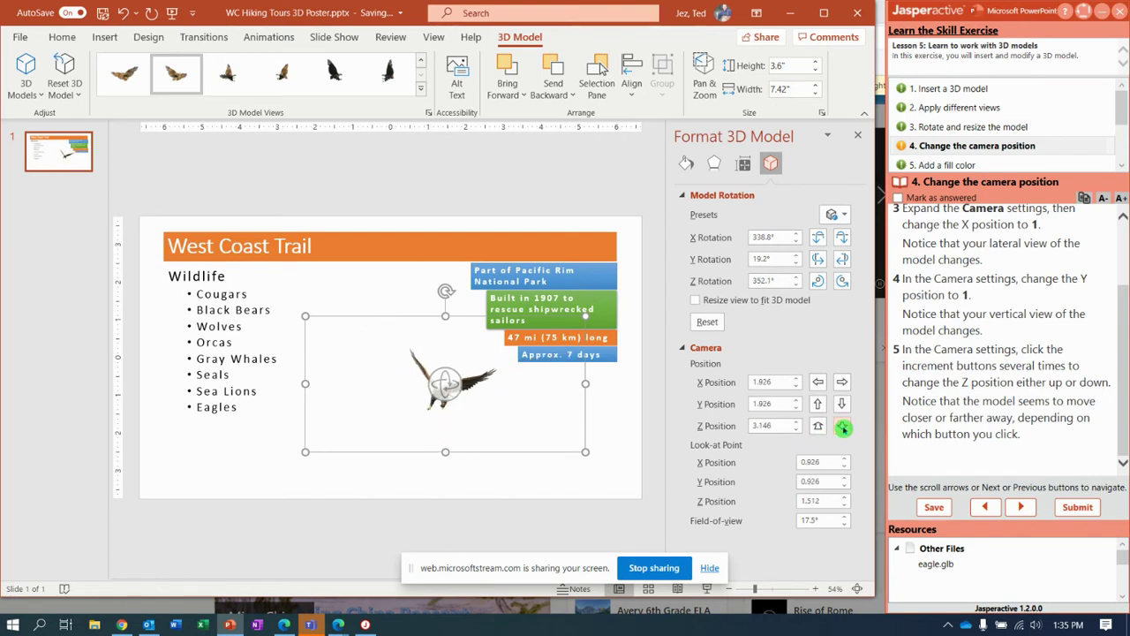
click(843, 428)
click(816, 428)
click(816, 428)
click(843, 427)
click(843, 427)
click(843, 427)
click(843, 428)
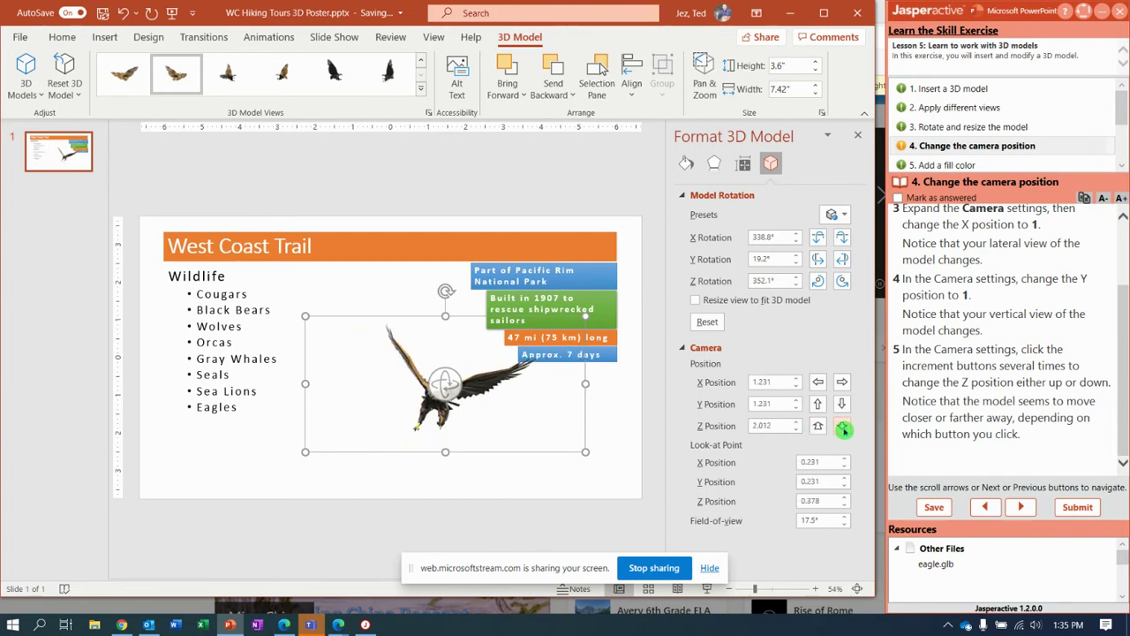
Give the eagle a solid Light Blue fill at 75% transparency, then advance the exercise.
click(1022, 508)
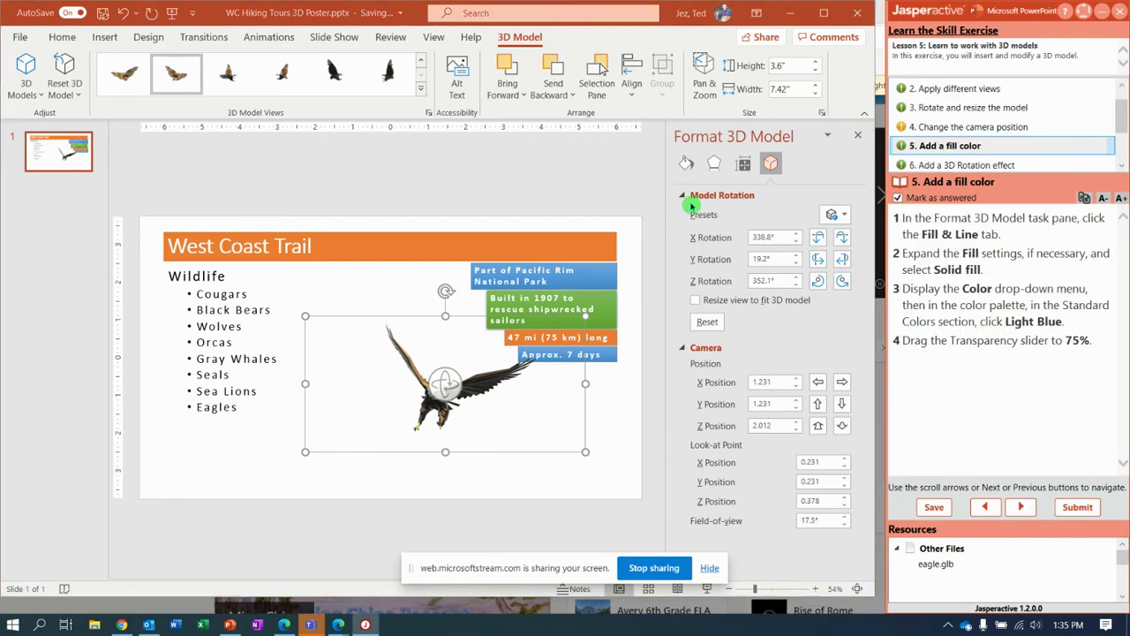
click(688, 164)
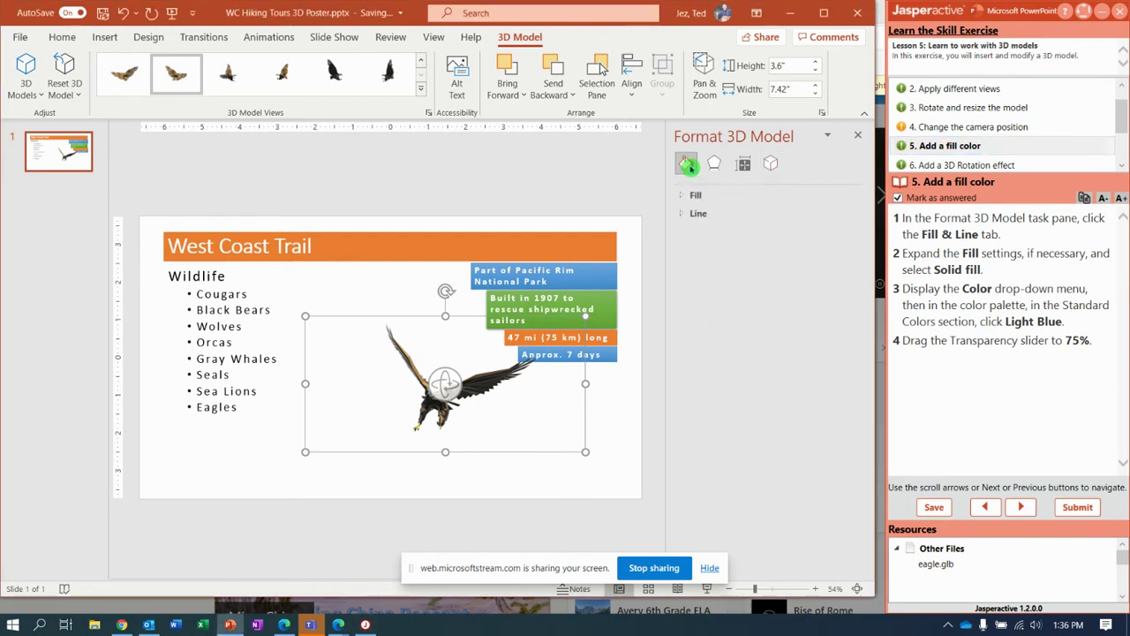
click(683, 196)
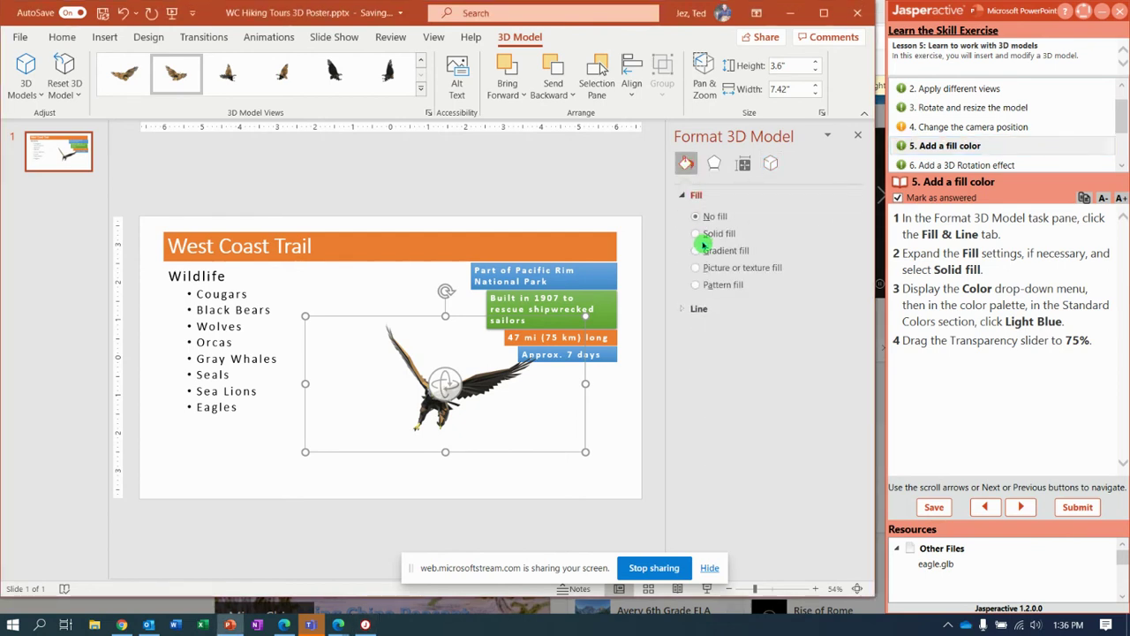
click(697, 234)
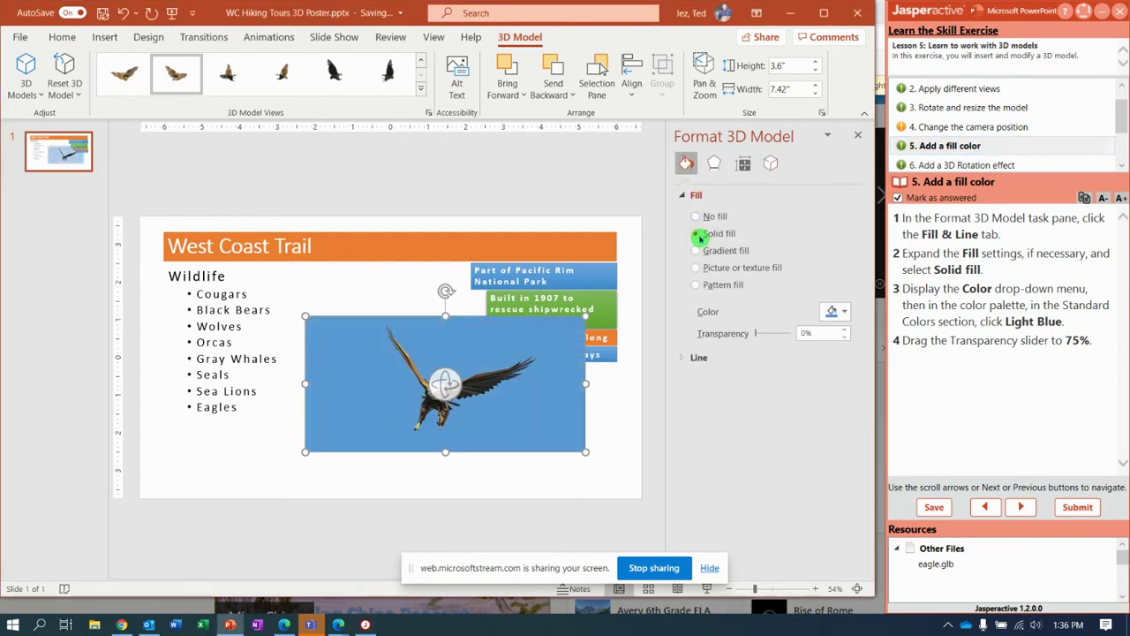
click(843, 315)
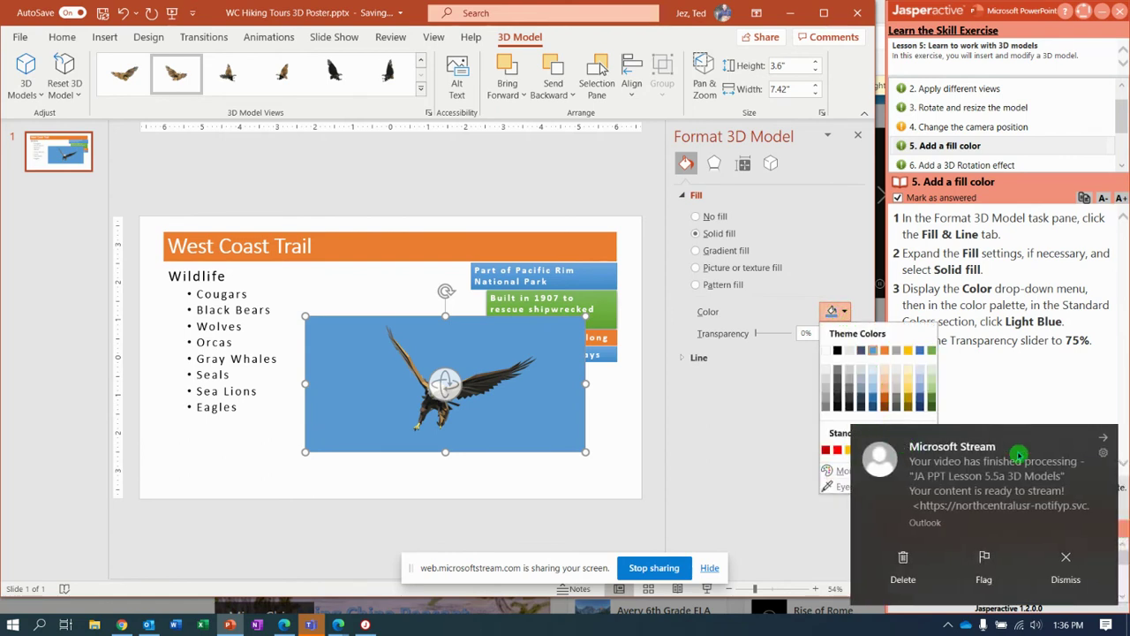
click(1066, 567)
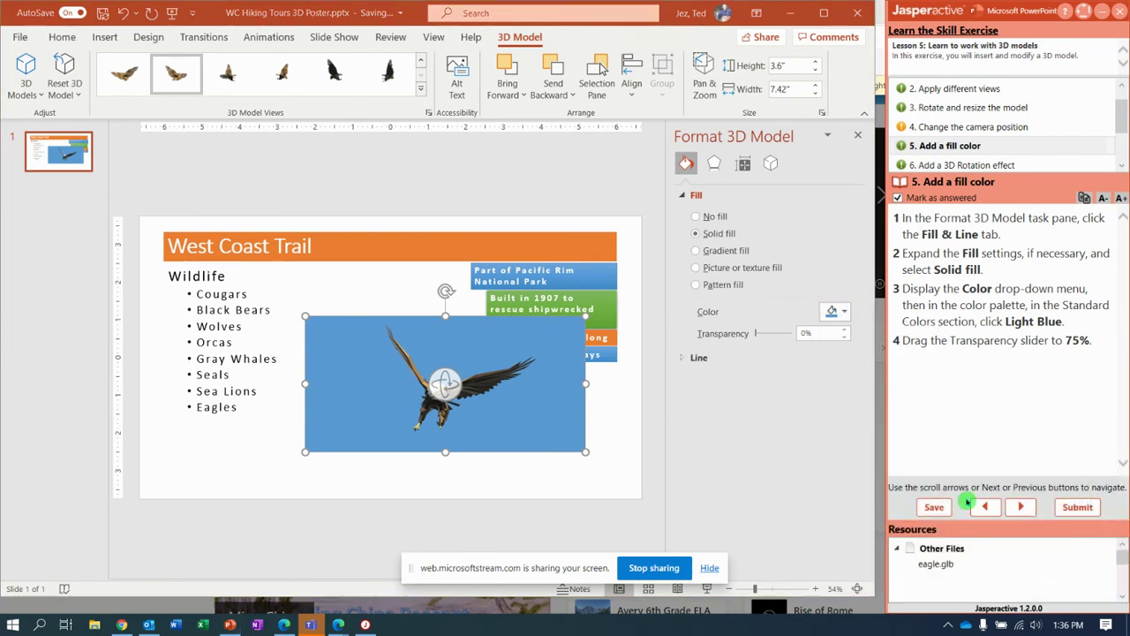
click(840, 313)
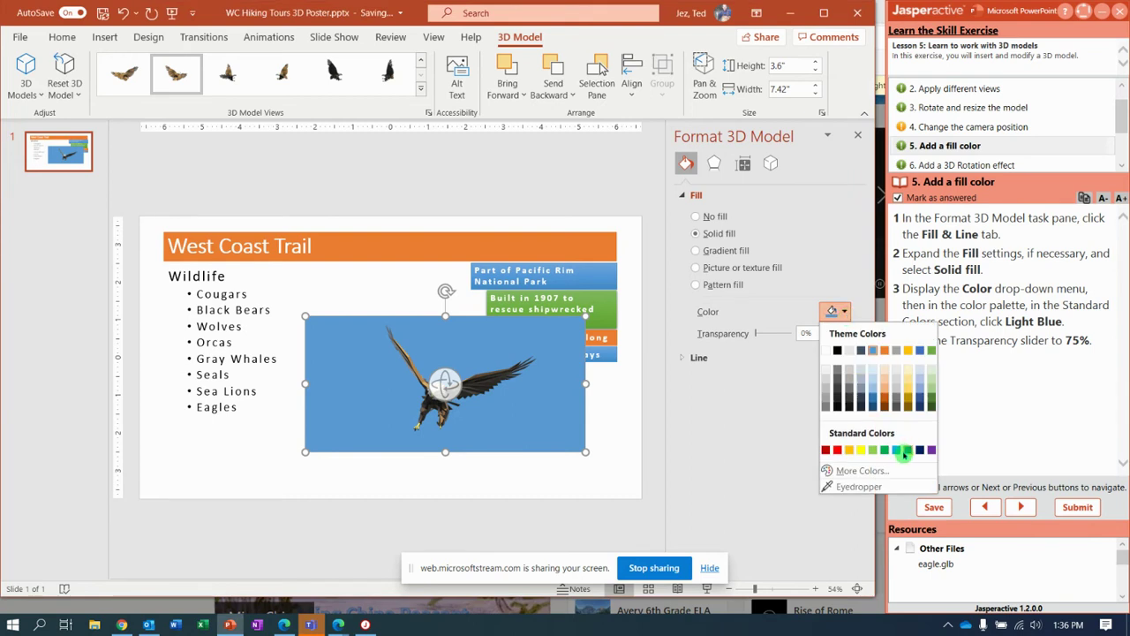
click(897, 451)
drag(757, 334, 784, 334)
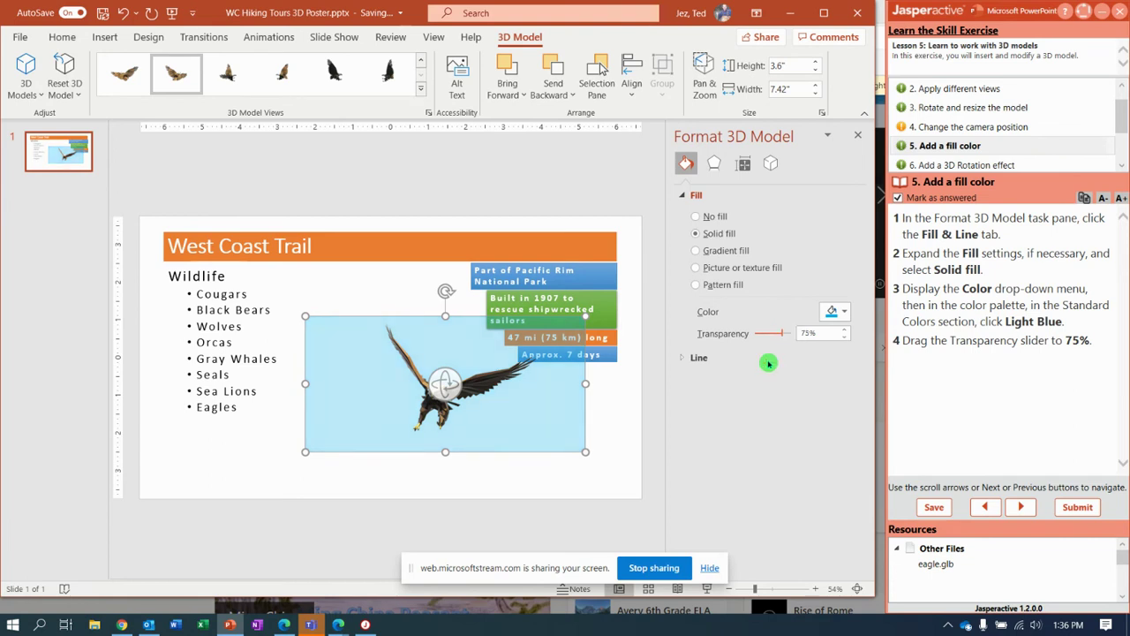
click(1022, 507)
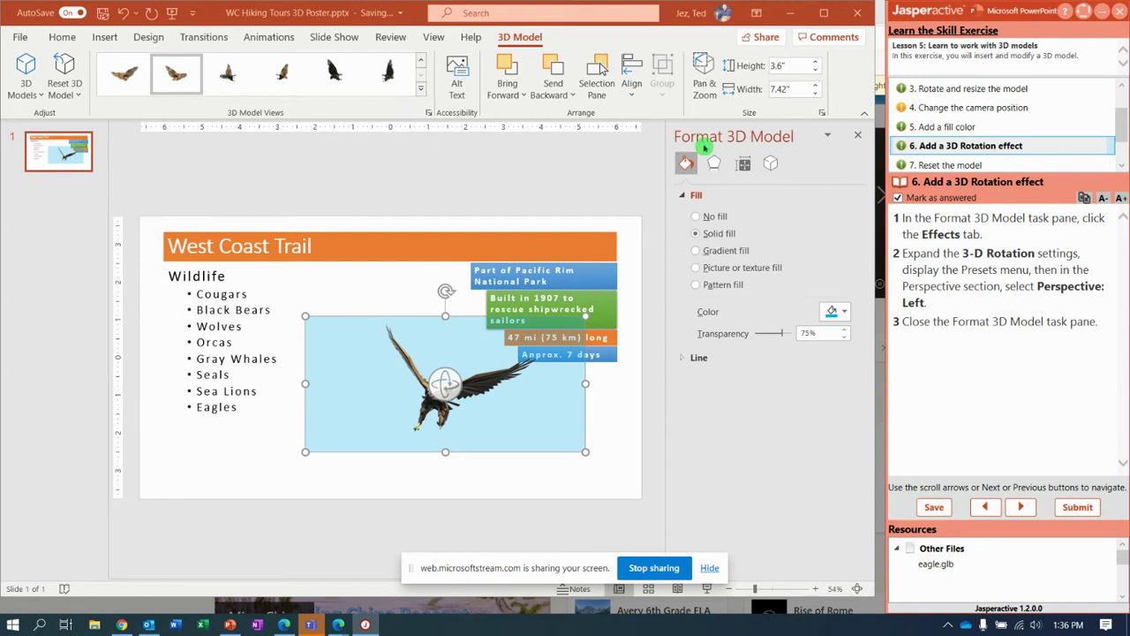
Apply the Perspective: Left rotation preset (Y 90°), close the pane, and advance to the reset step.
click(744, 168)
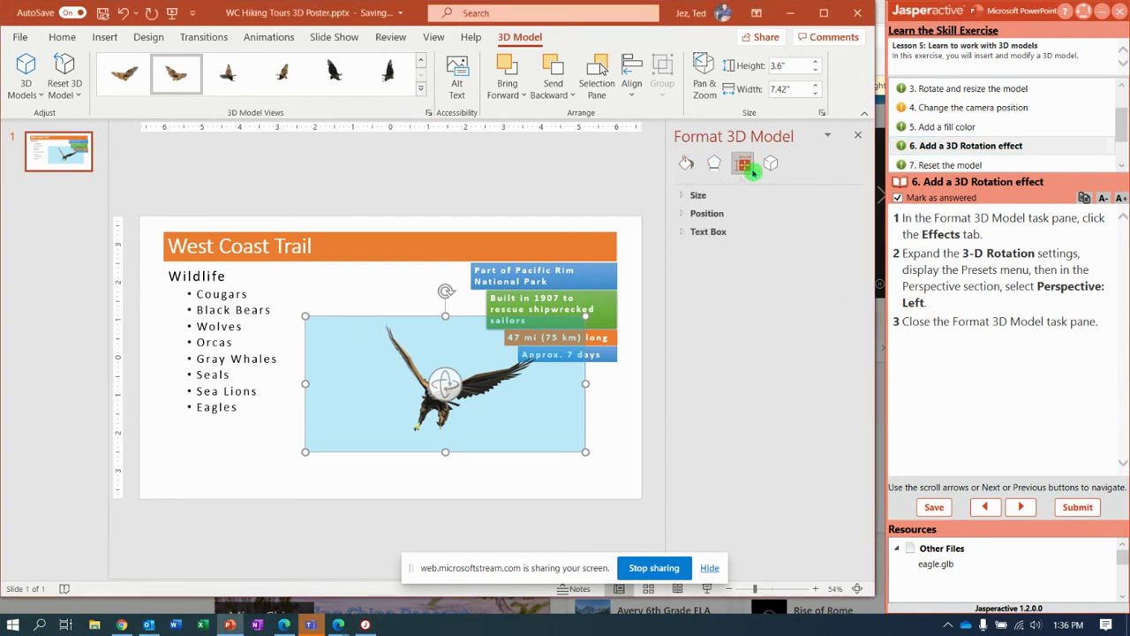
click(769, 168)
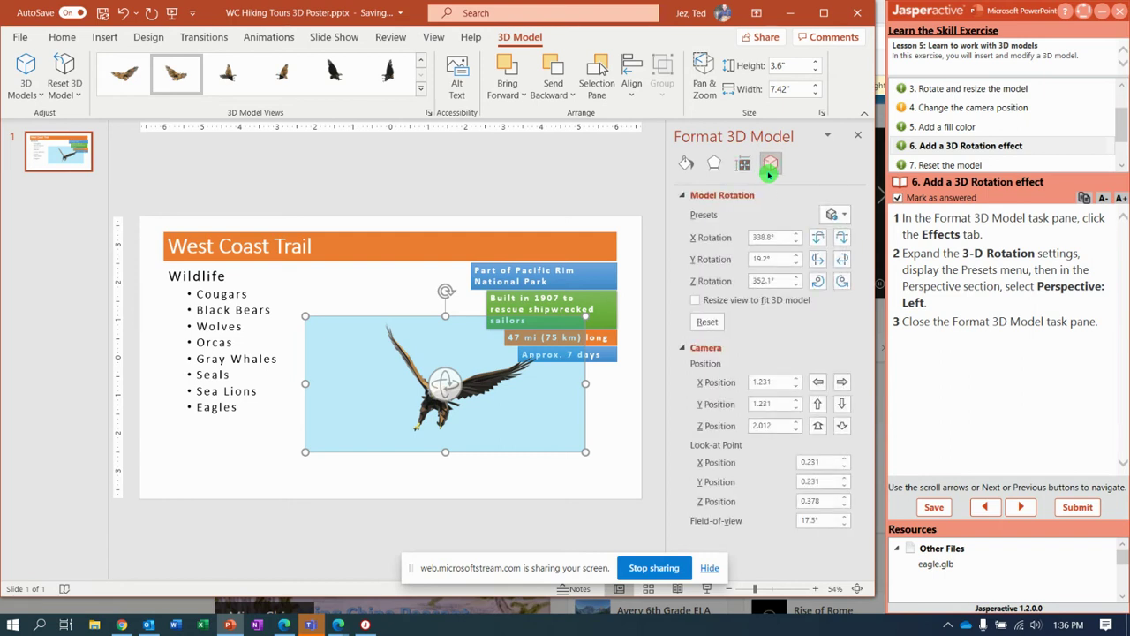
click(840, 217)
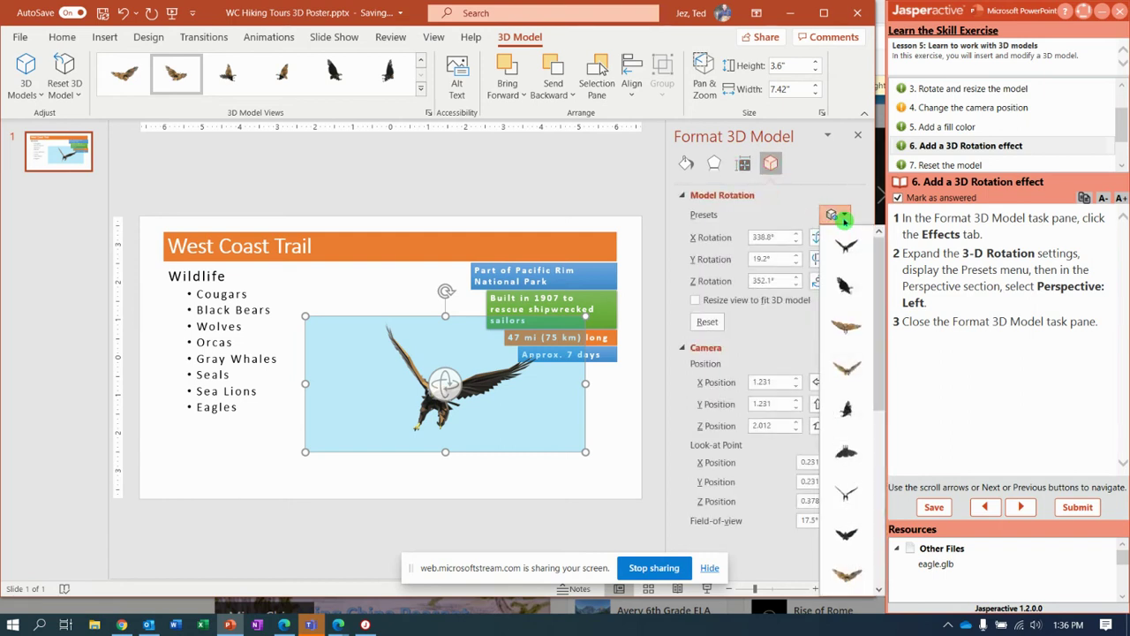
click(843, 218)
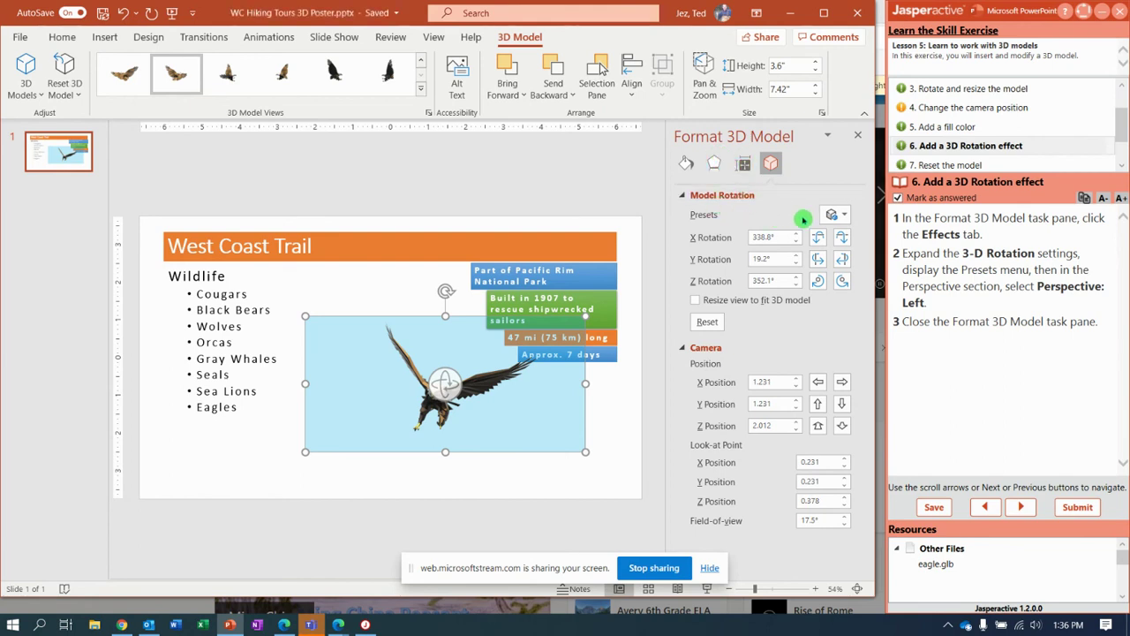
click(843, 216)
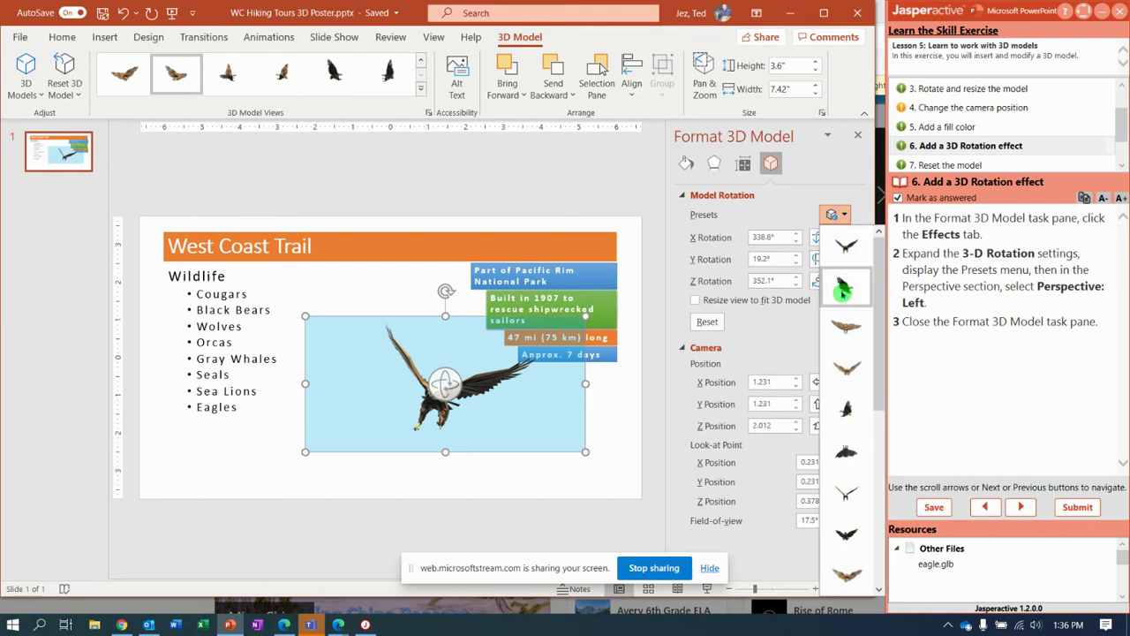
click(846, 289)
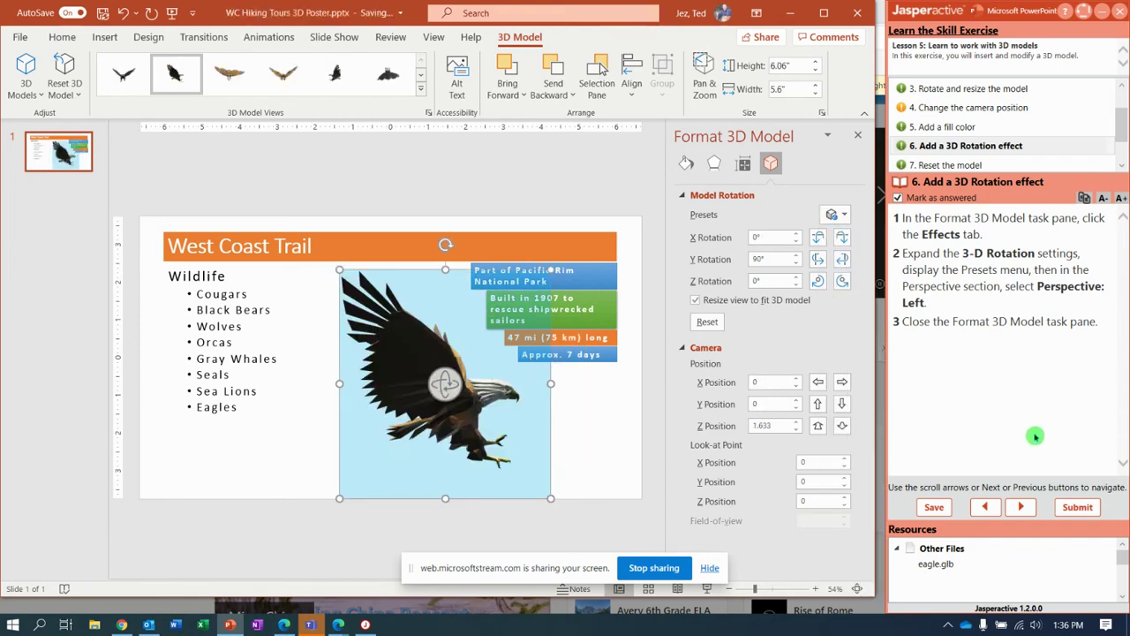
click(859, 139)
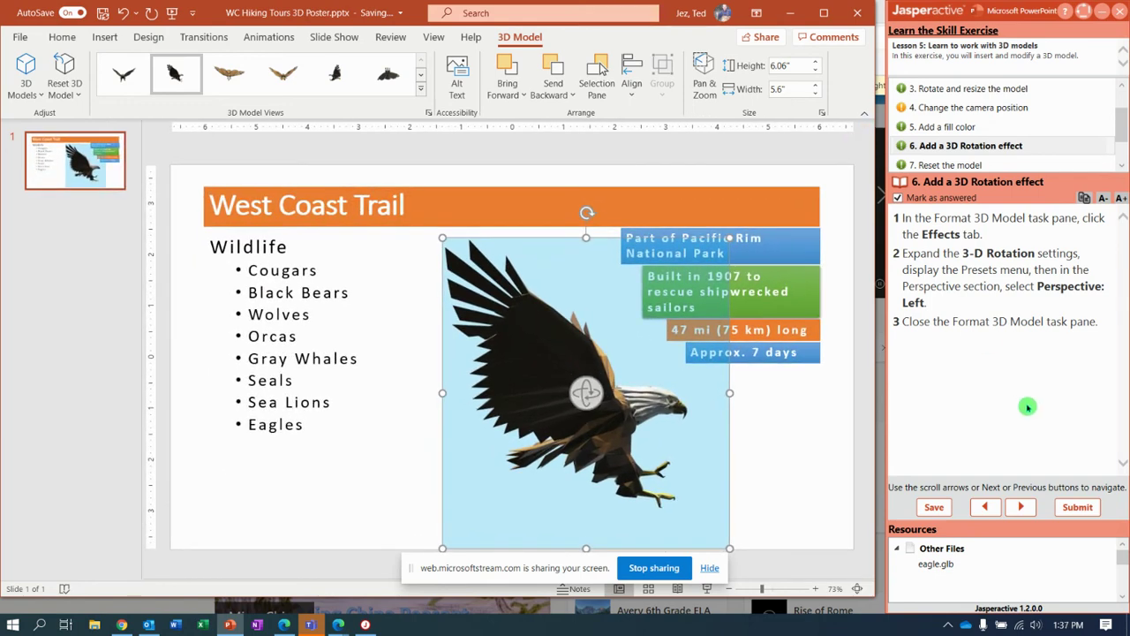
click(1024, 509)
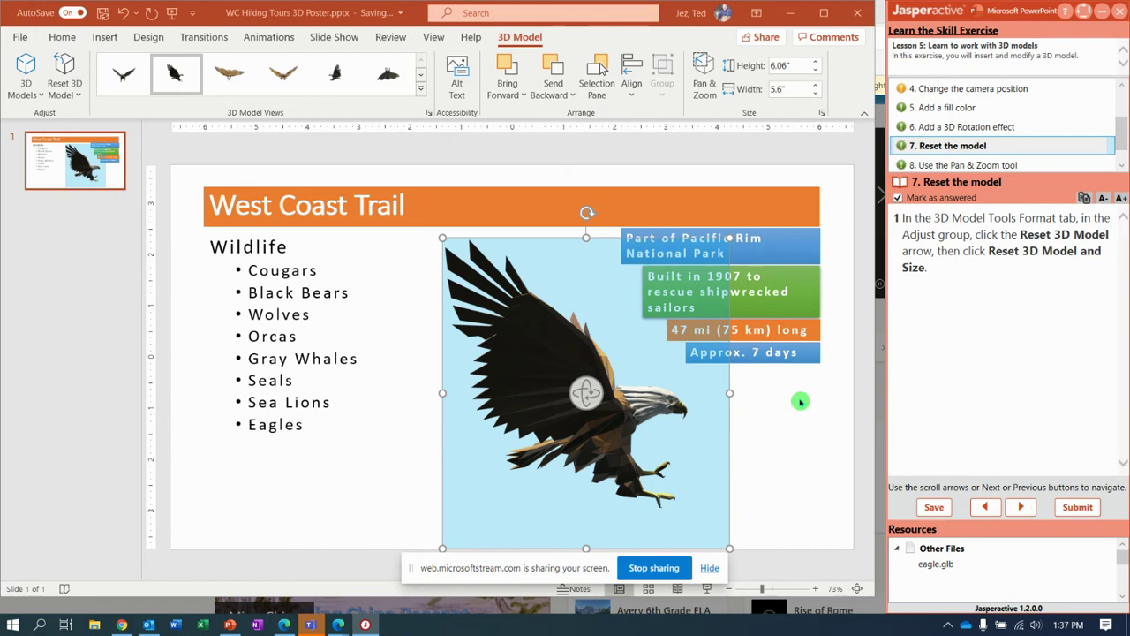
Reset the eagle's 3D model and size, then advance to the Pan & Zoom step.
click(78, 99)
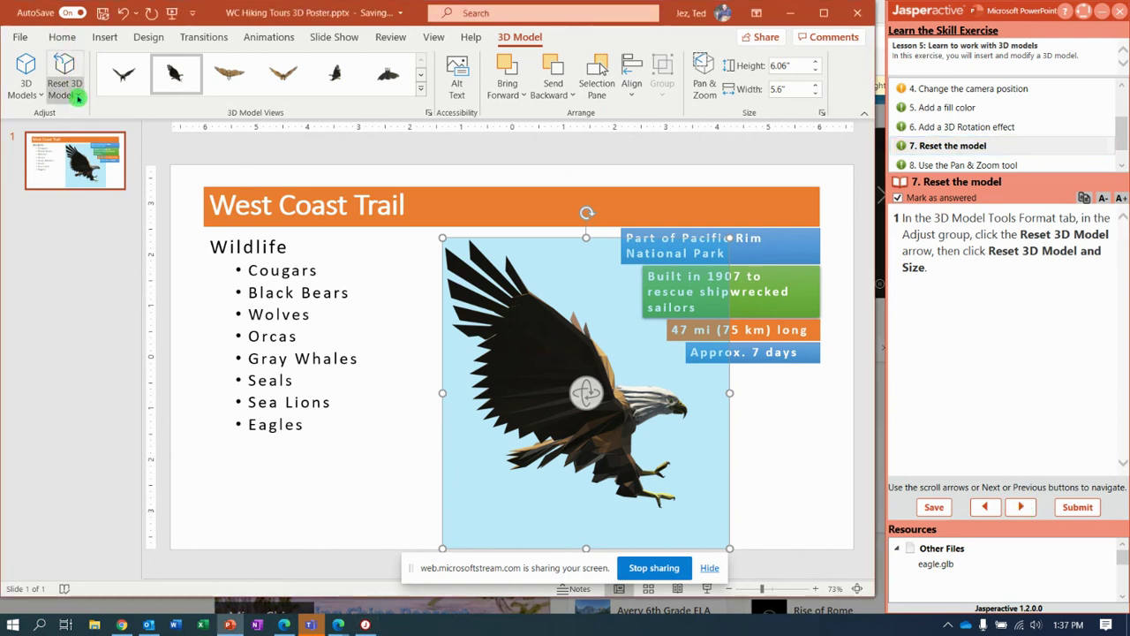
click(78, 99)
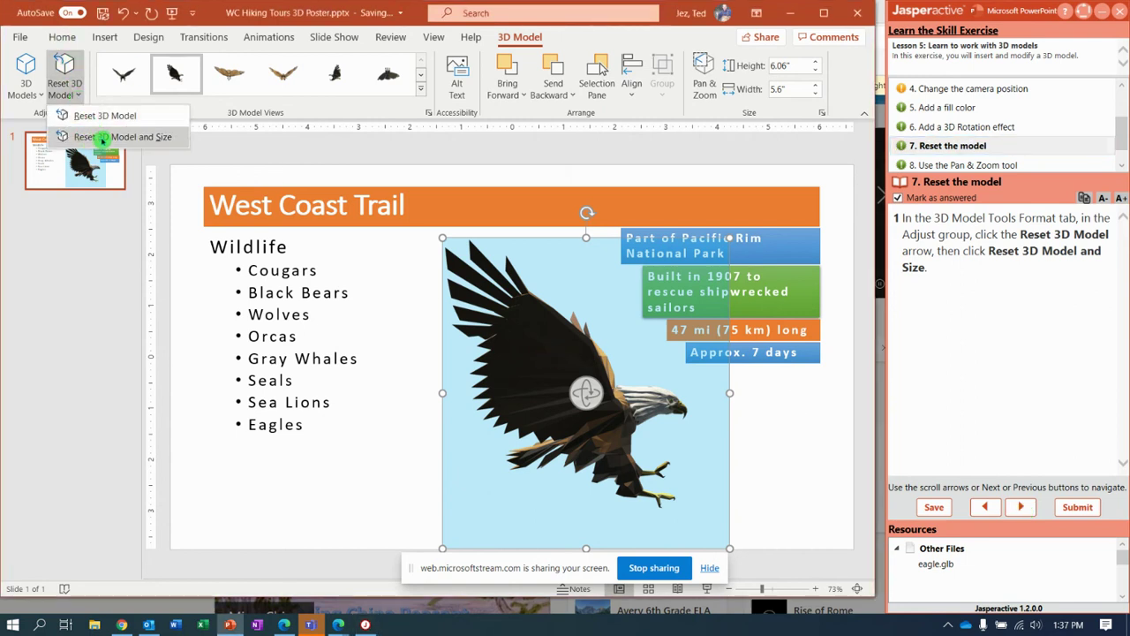
click(103, 140)
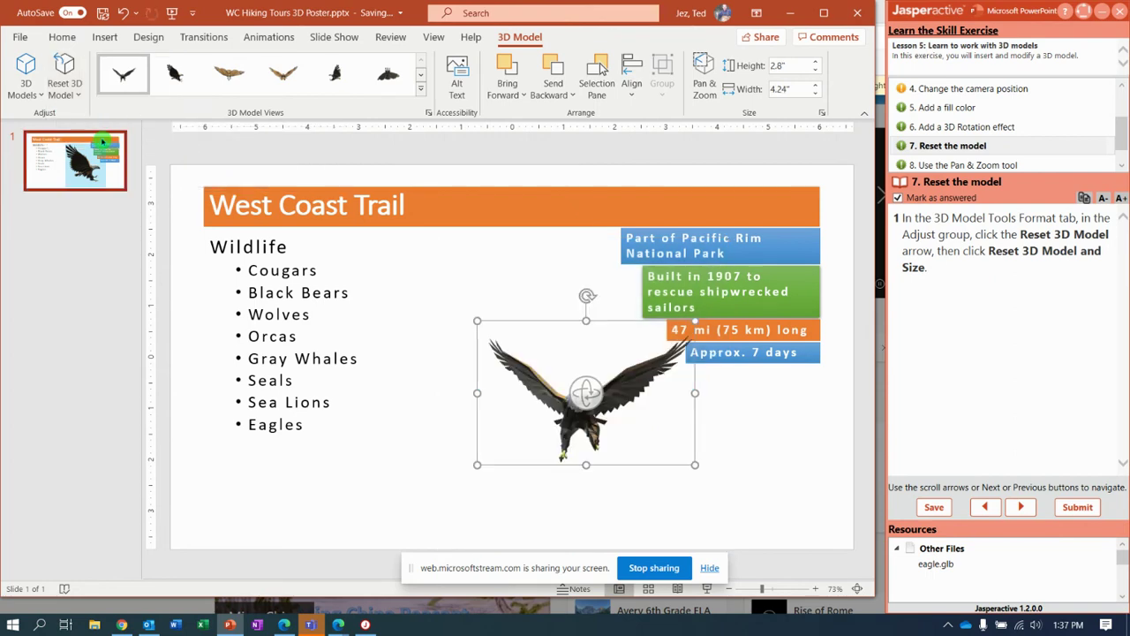
click(1022, 509)
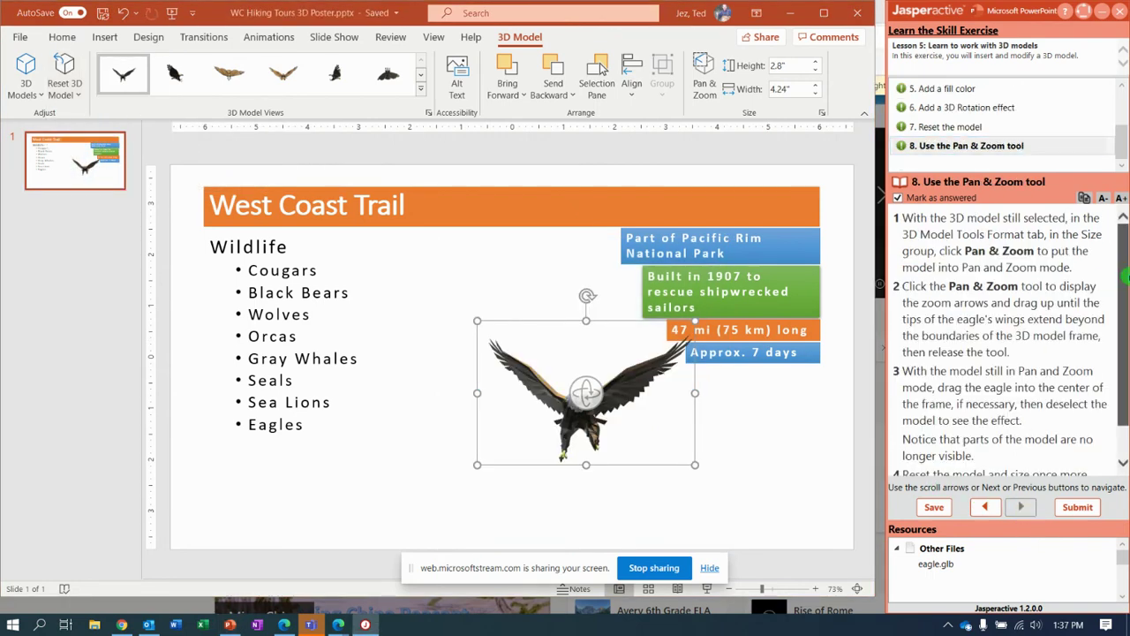
Try Pan & Zoom to resize the eagle in its frame, then reset model and size again.
scroll(1125, 309, down, 2)
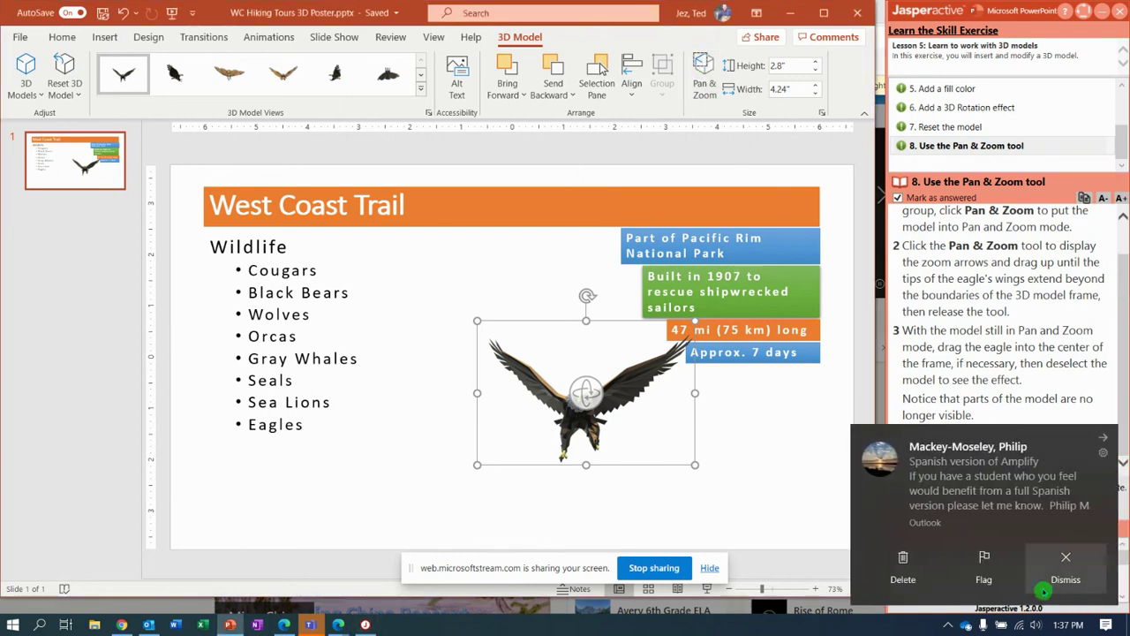
click(1065, 569)
click(704, 66)
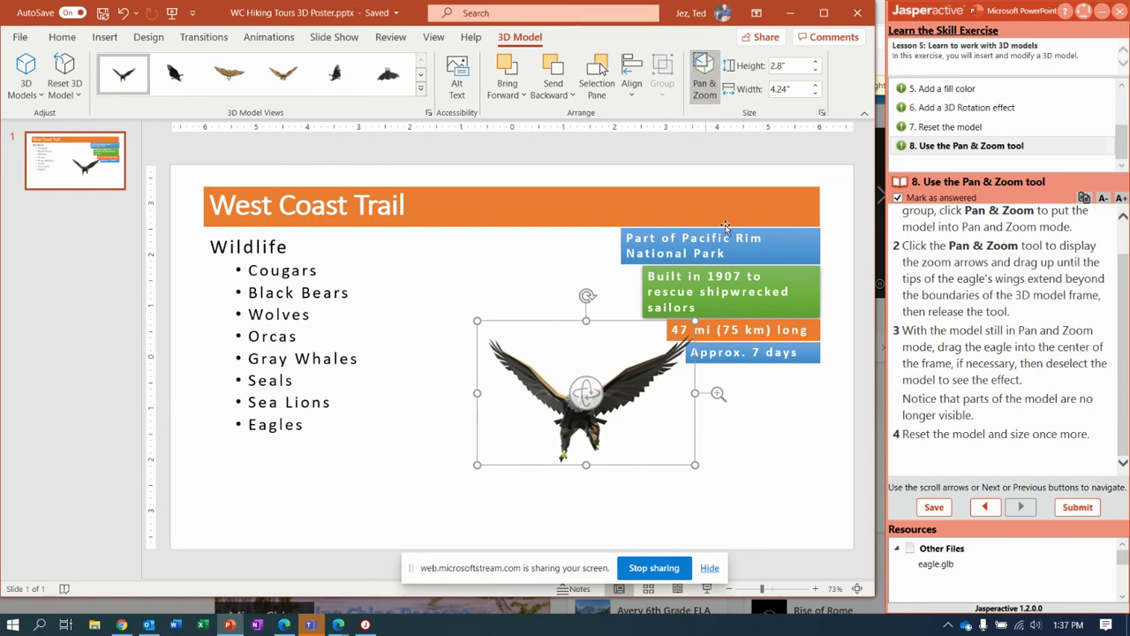
drag(718, 394, 738, 239)
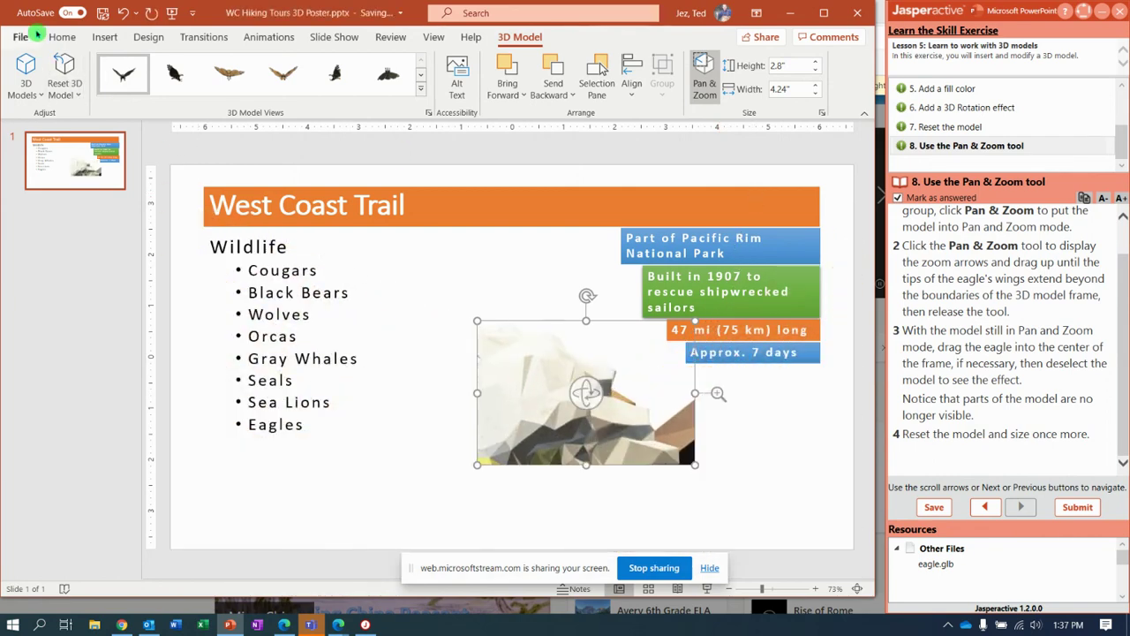
click(80, 98)
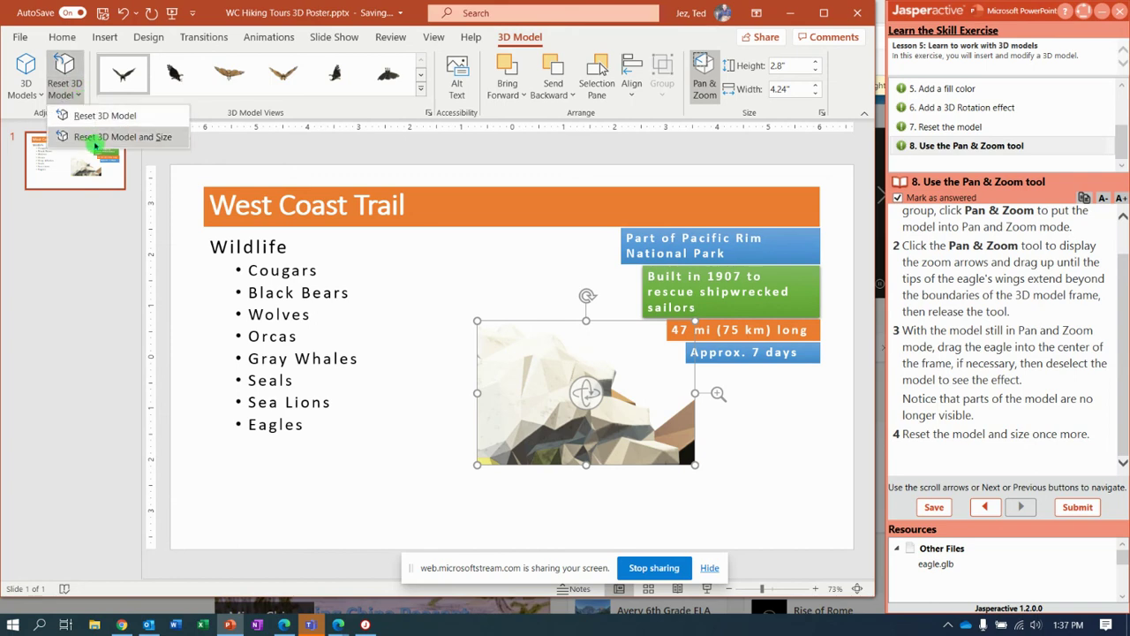
click(94, 141)
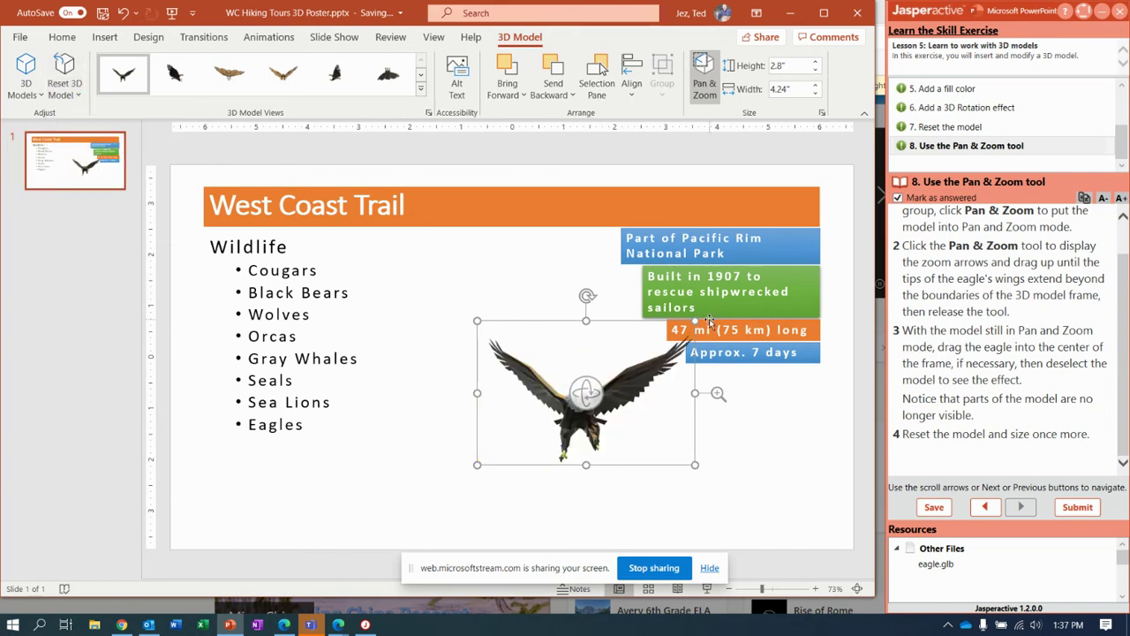
click(968, 478)
Submit the exercise results, return to Jasperactive, and dismiss the Lesson 5 badge popup.
click(1087, 509)
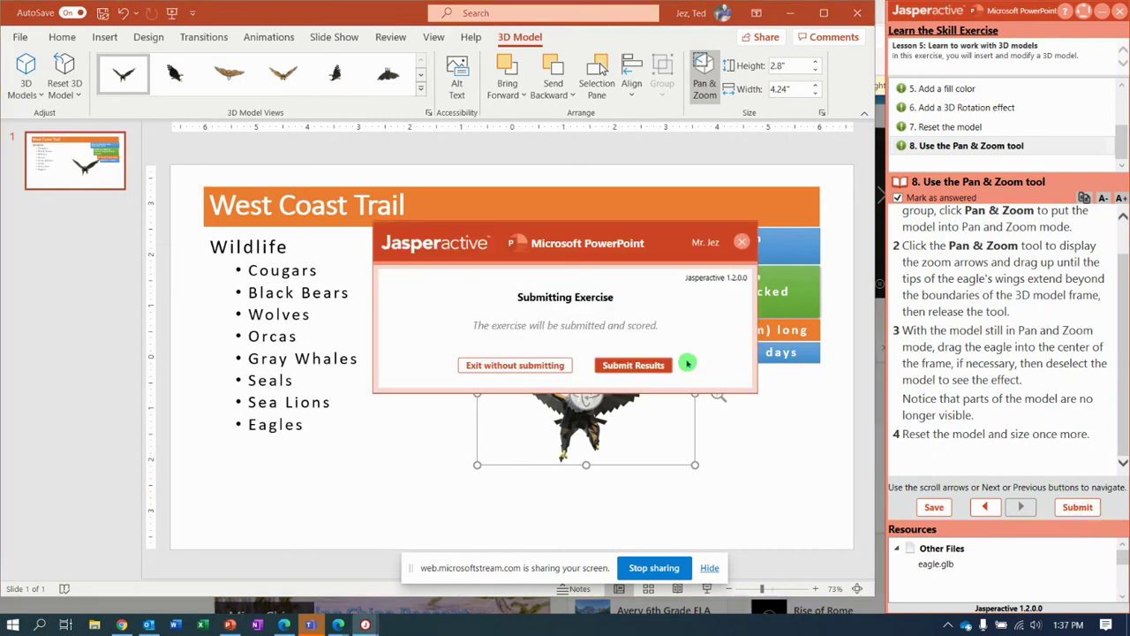
click(636, 363)
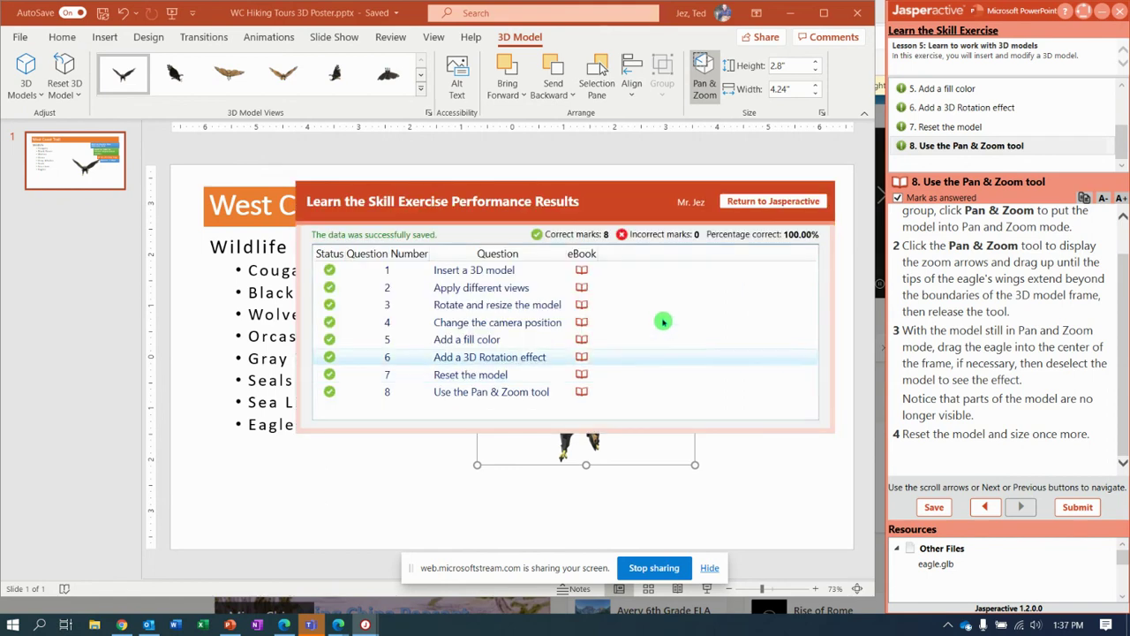
click(762, 201)
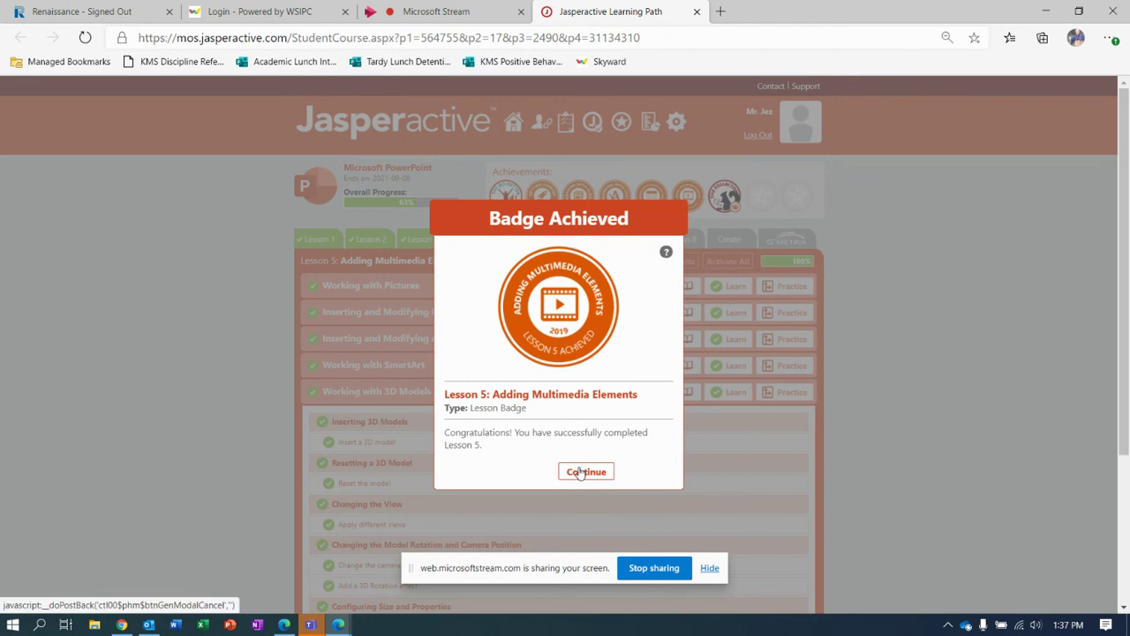
click(581, 472)
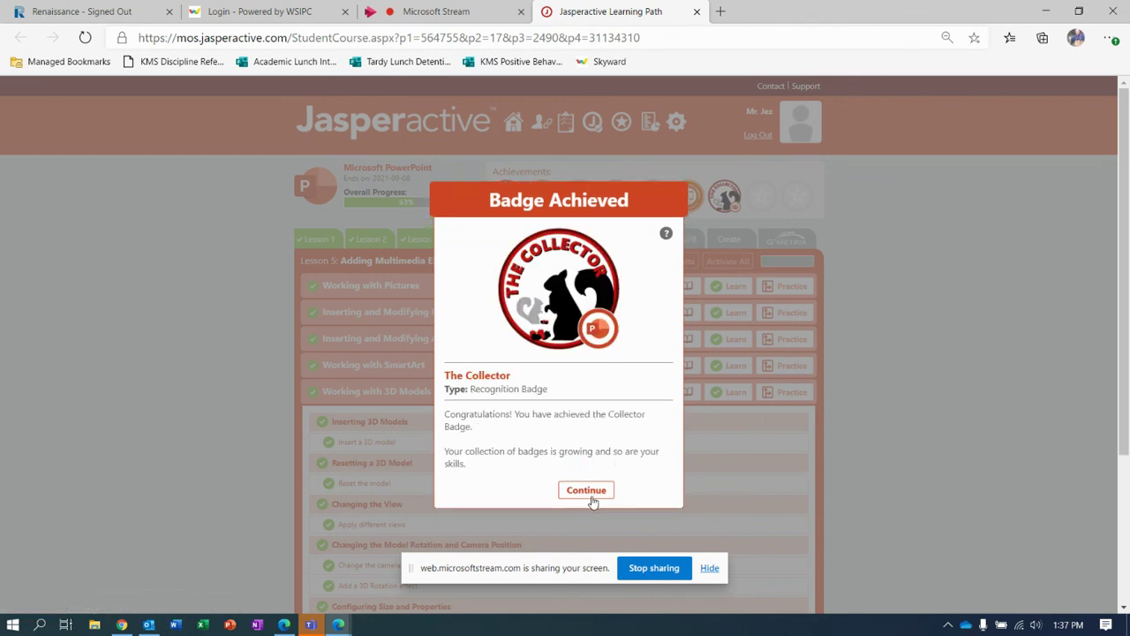